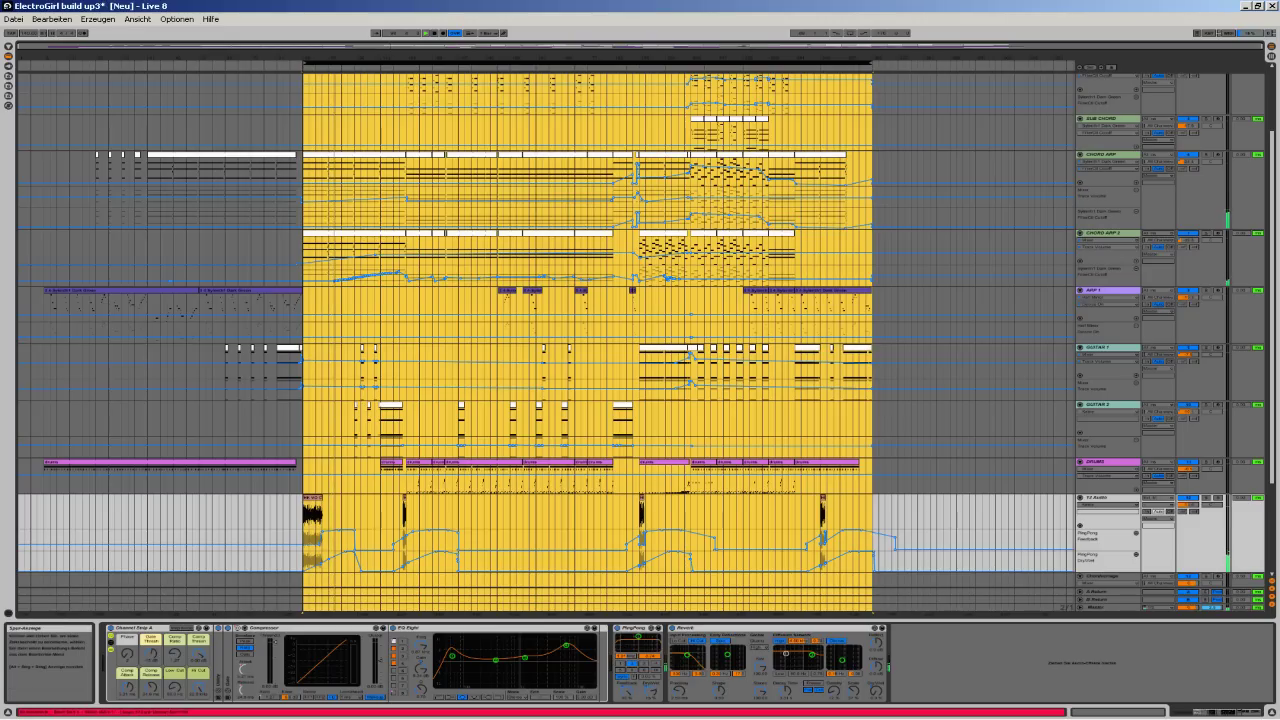
- Fold the DRUMS, GUITAR 2, GUITAR 1, ARP 1 and CHORD ARP 2 tracks in the arrangement
scroll(640, 400, down, 3)
scroll(640, 400, up, 5)
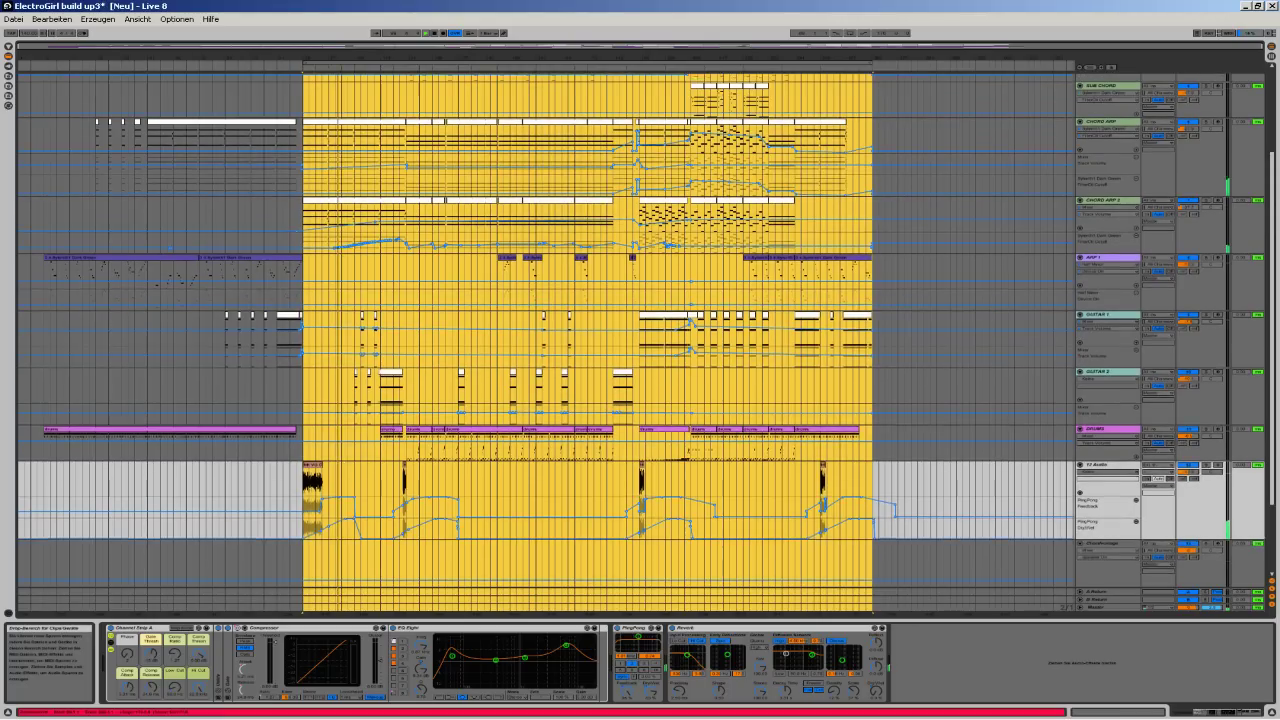
scroll(640, 400, up, 3)
scroll(640, 400, down, 4)
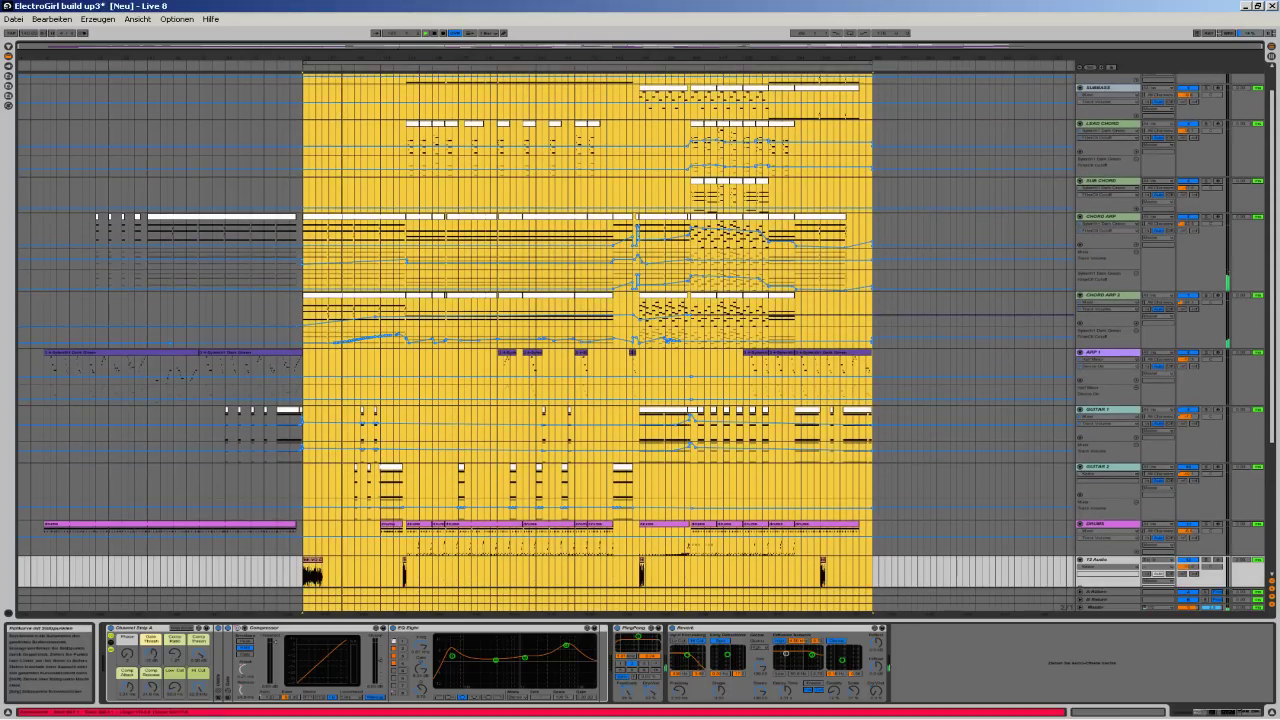
scroll(640, 330, down, 3)
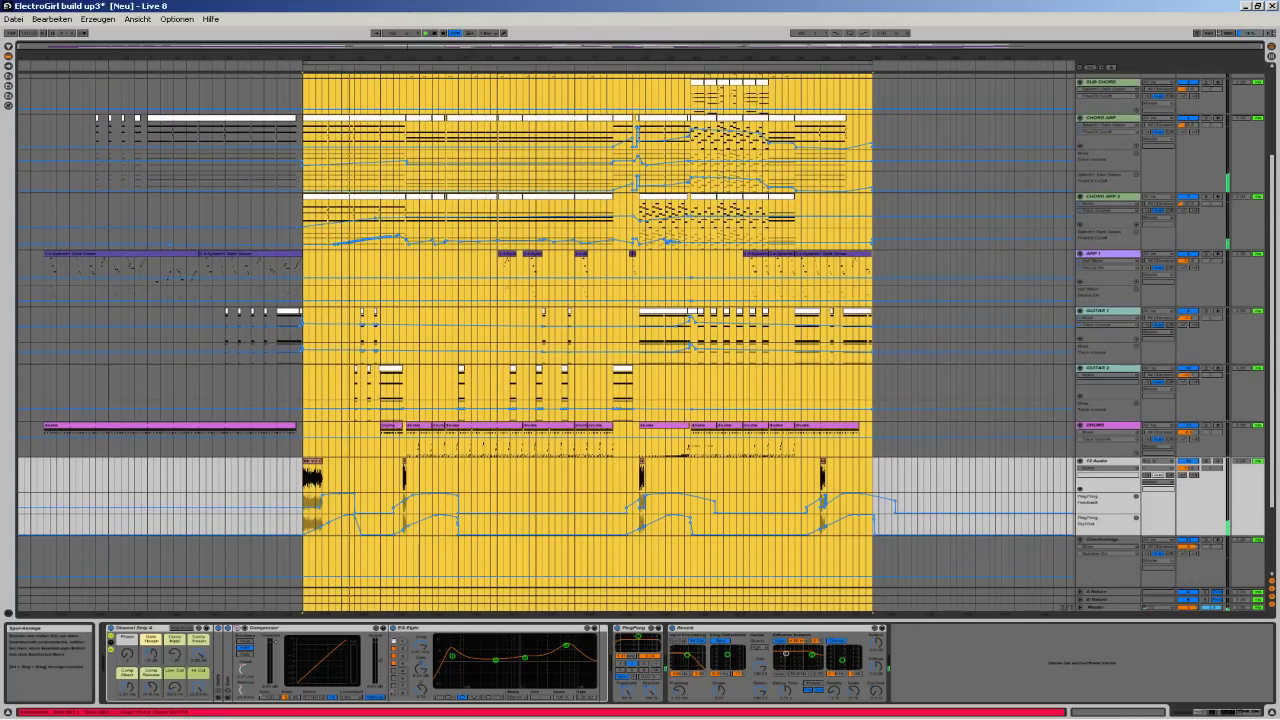
click(1080, 426)
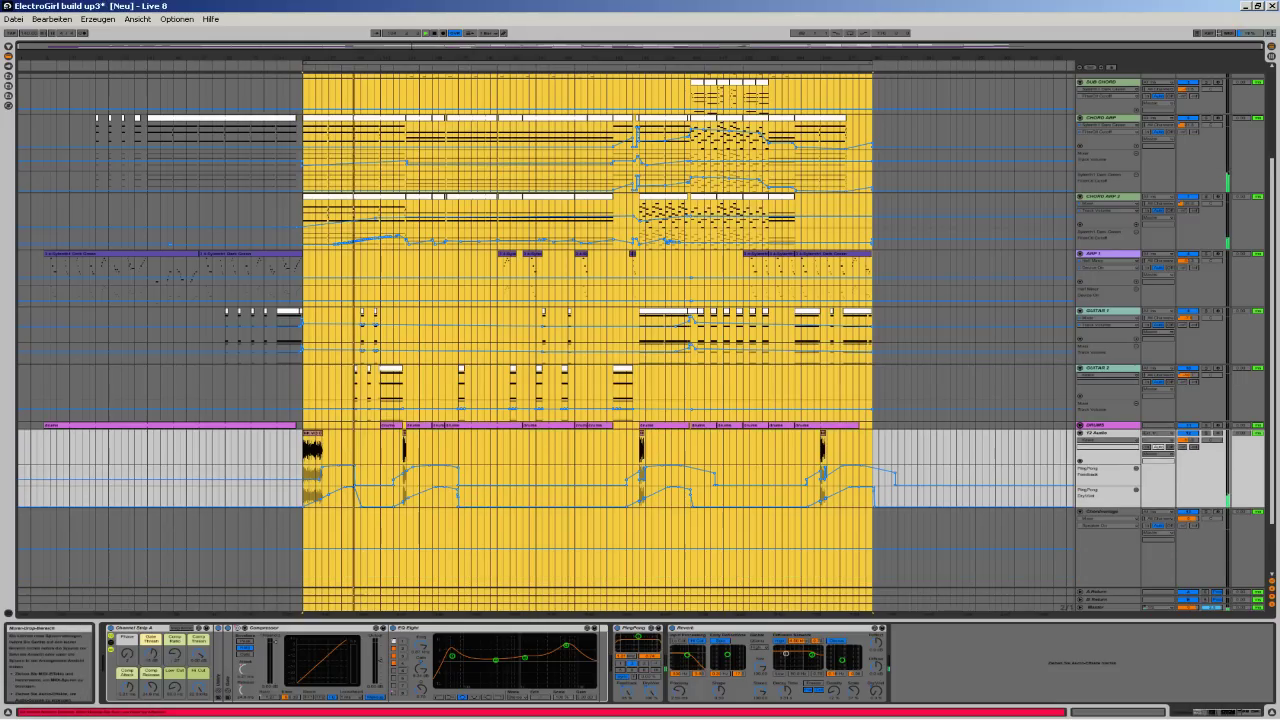
click(1080, 368)
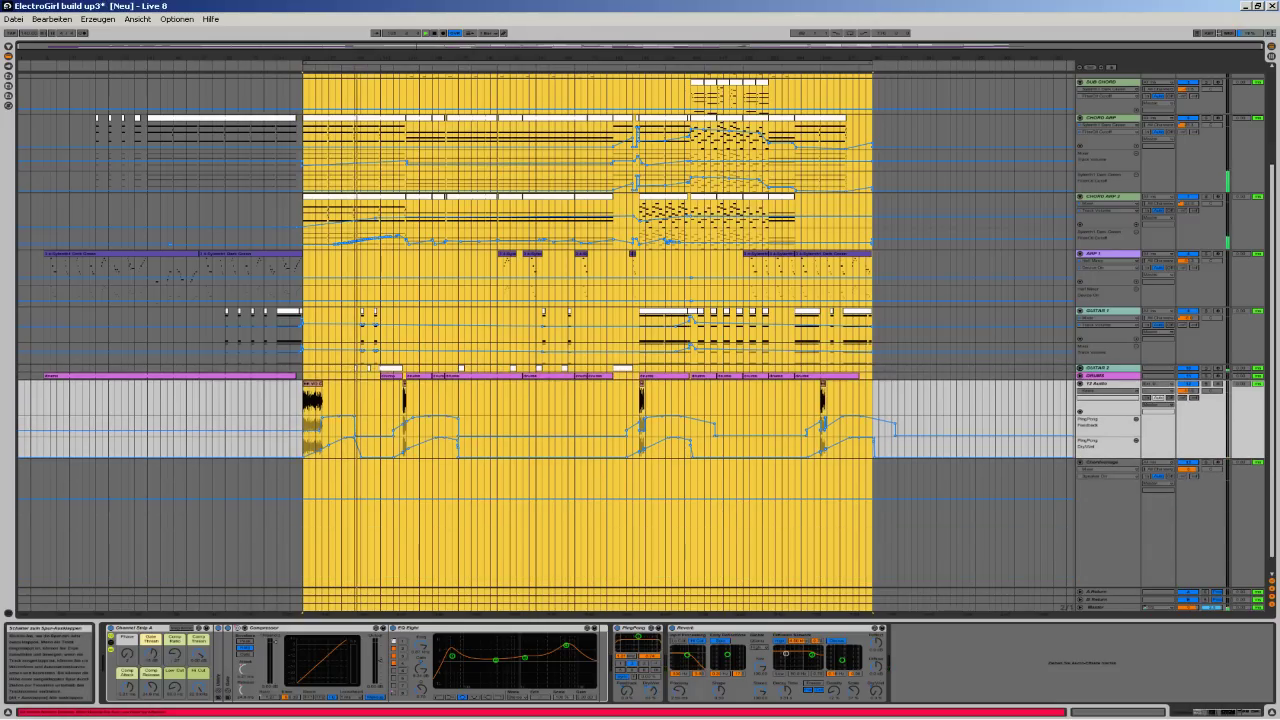
click(1080, 311)
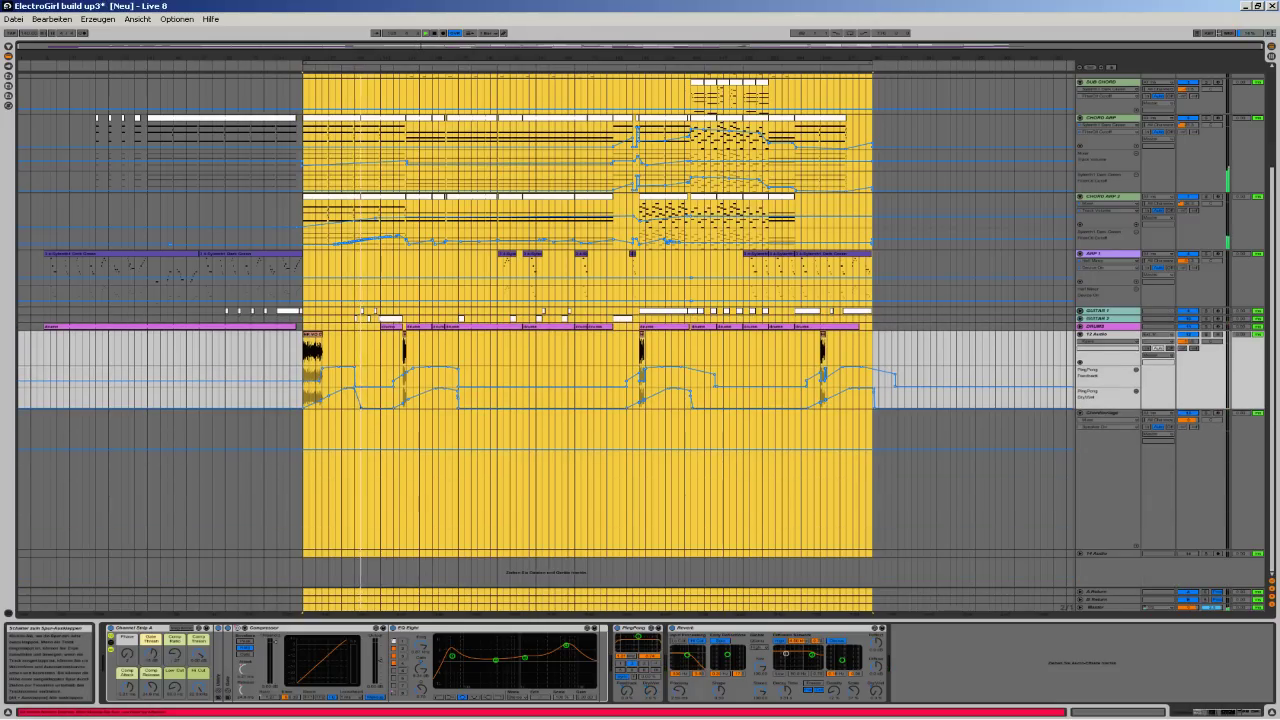
click(1080, 254)
click(1080, 197)
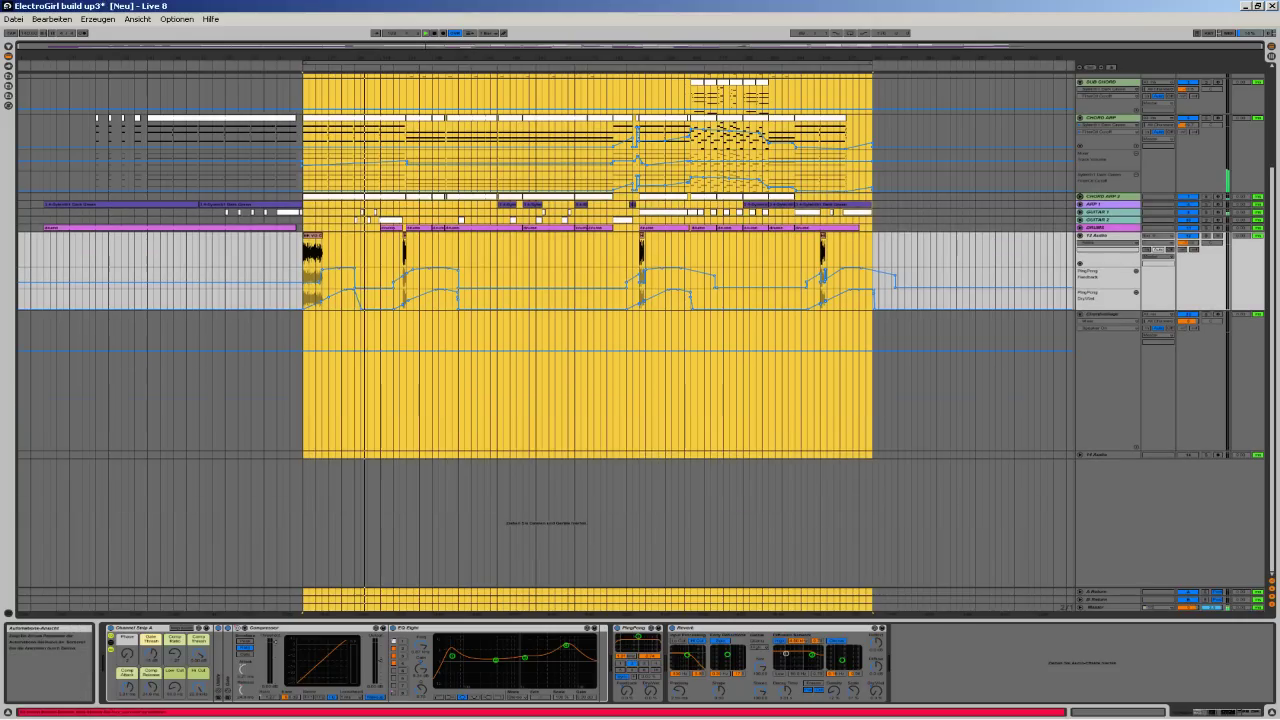
- Fold the CHORD ARP, SUB CHORD, LEAD CHORD, SUBBASS and Bass tracks, plus the audio track directly below DRUMS
click(1080, 118)
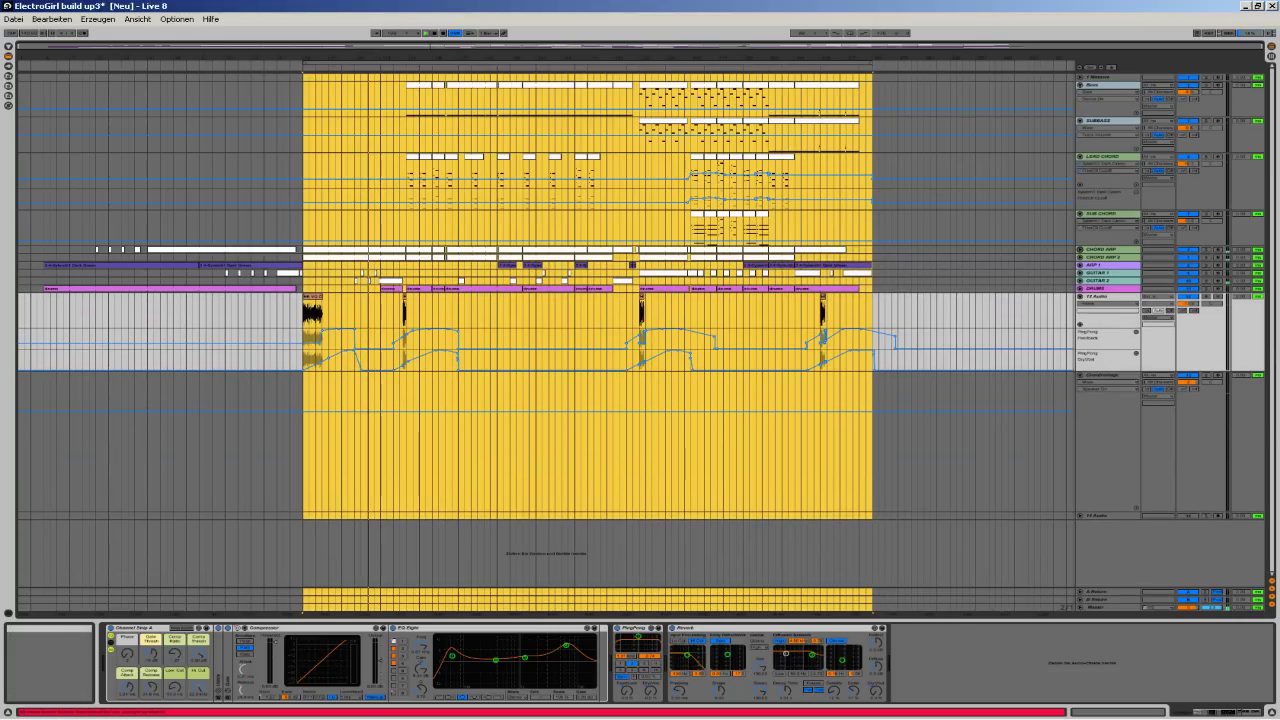
click(1080, 213)
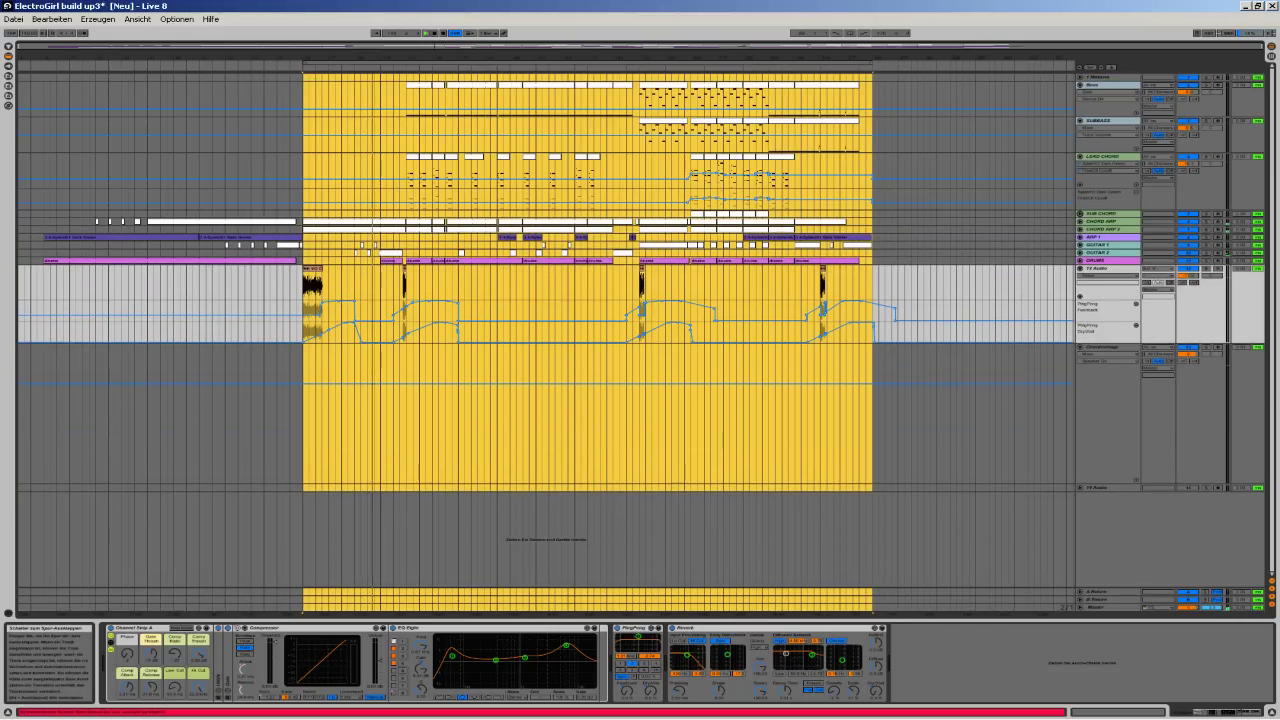
click(1080, 156)
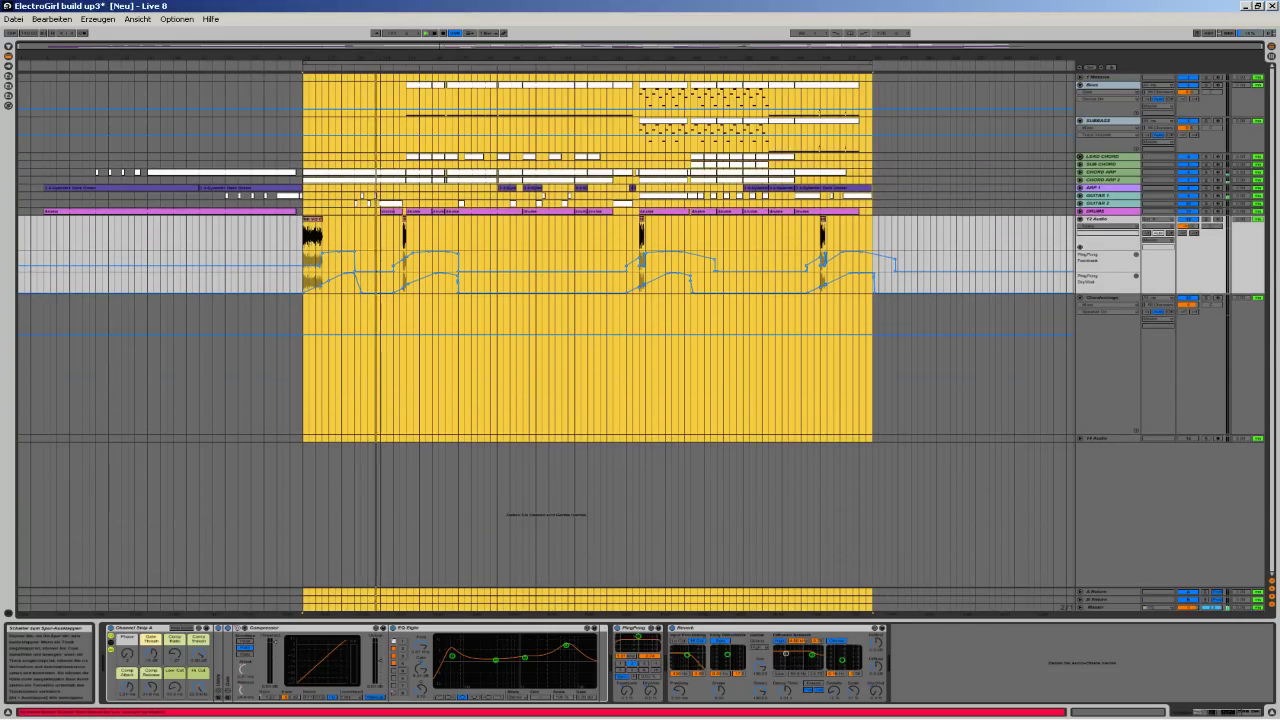
click(1080, 120)
click(1080, 84)
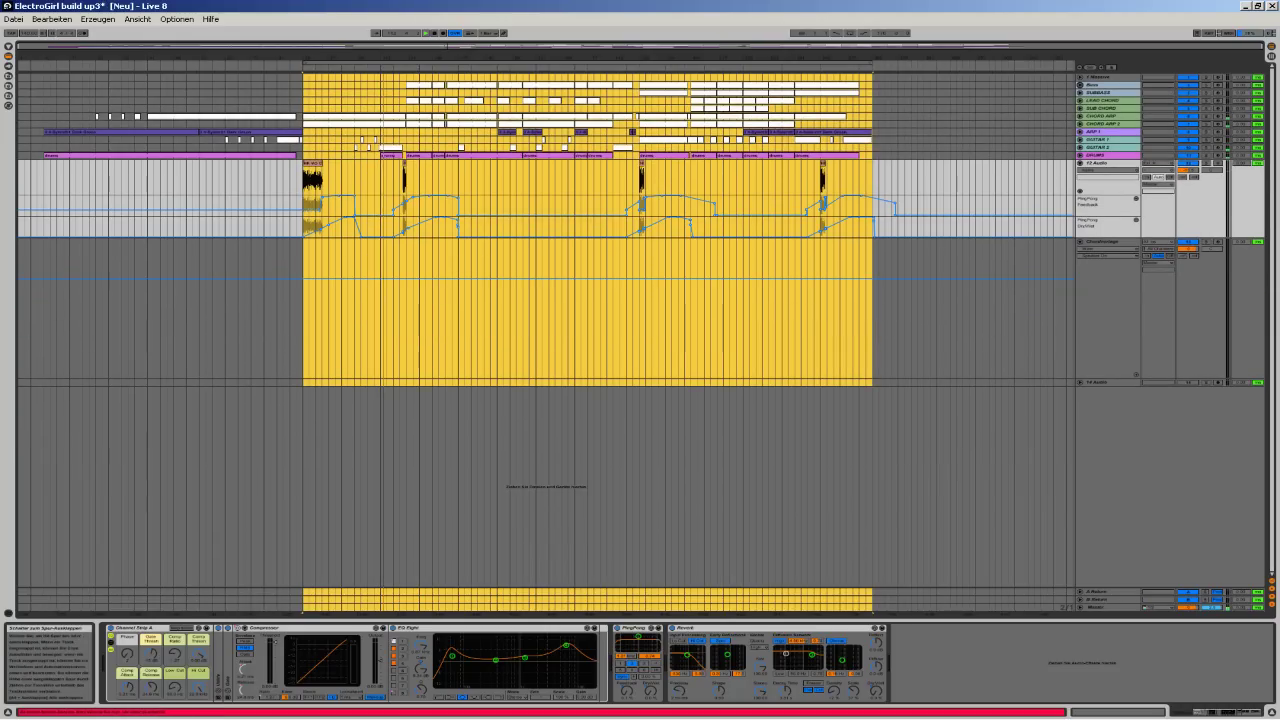
click(1080, 163)
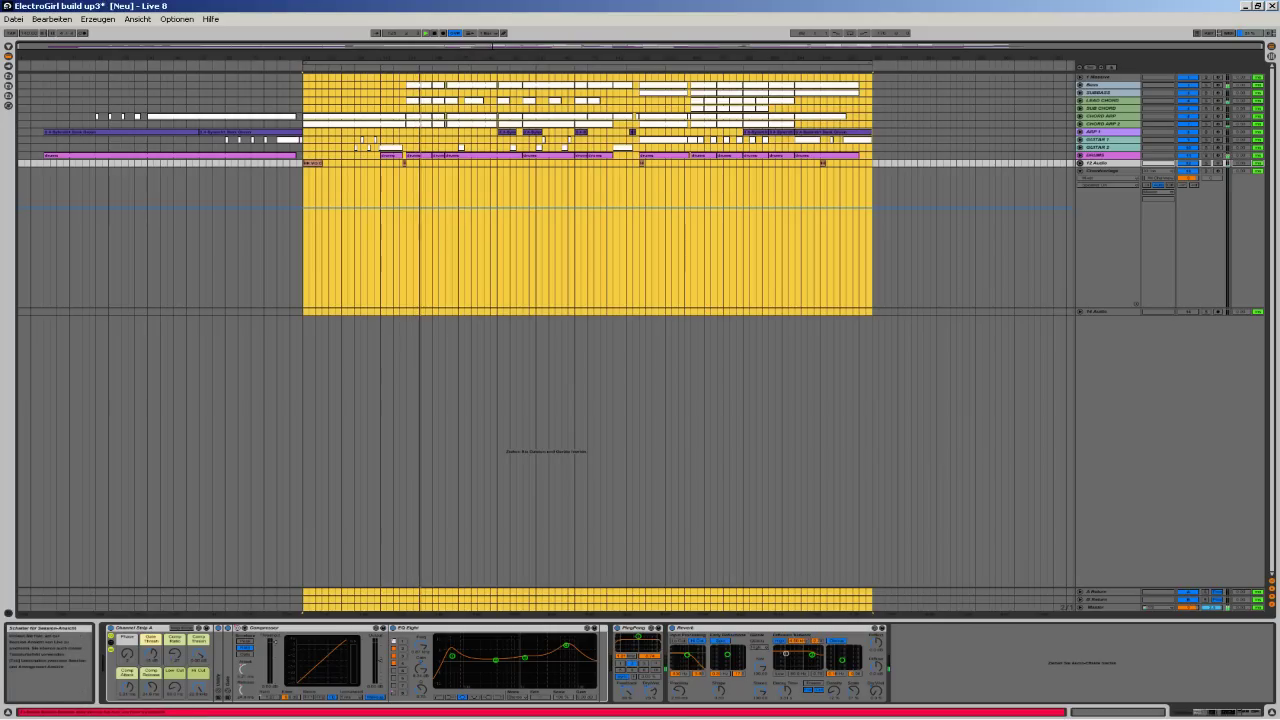
- Switch to the Session View and examine the device chains of DRUMS, GUITAR 2, GUITAR 1, ARP 1 and CHORD ARP 2
click(1271, 45)
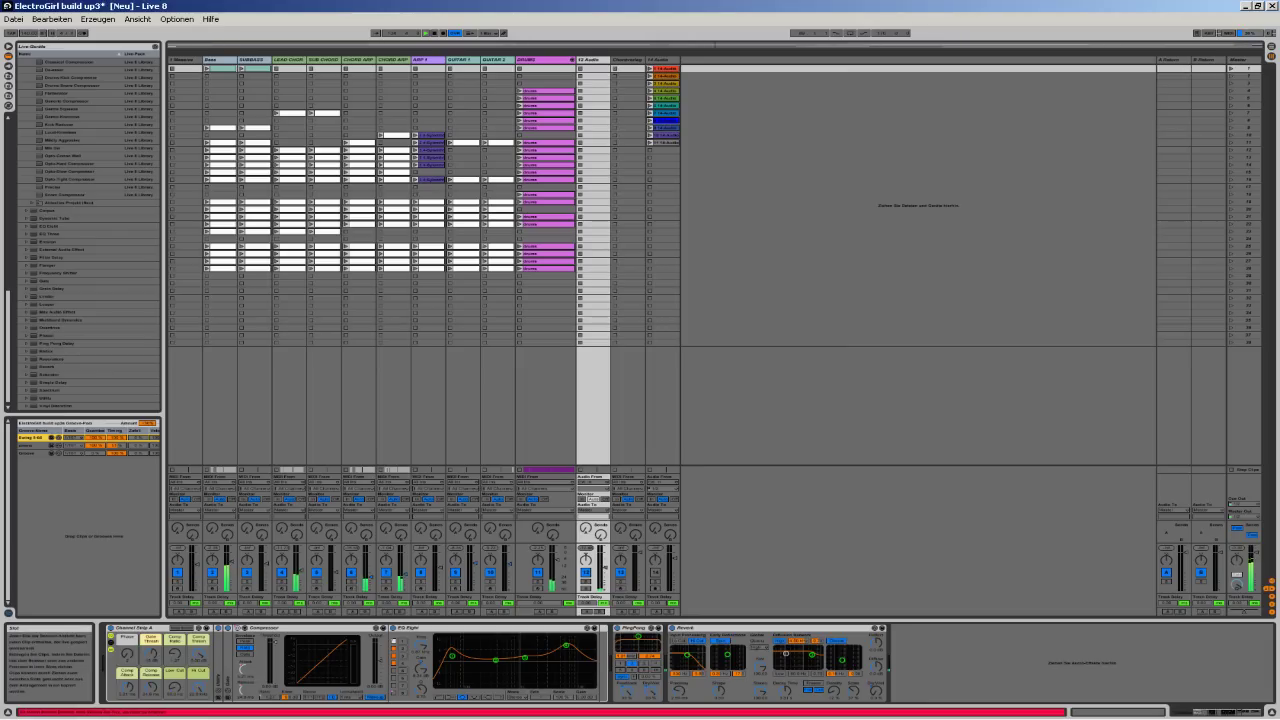
click(541, 60)
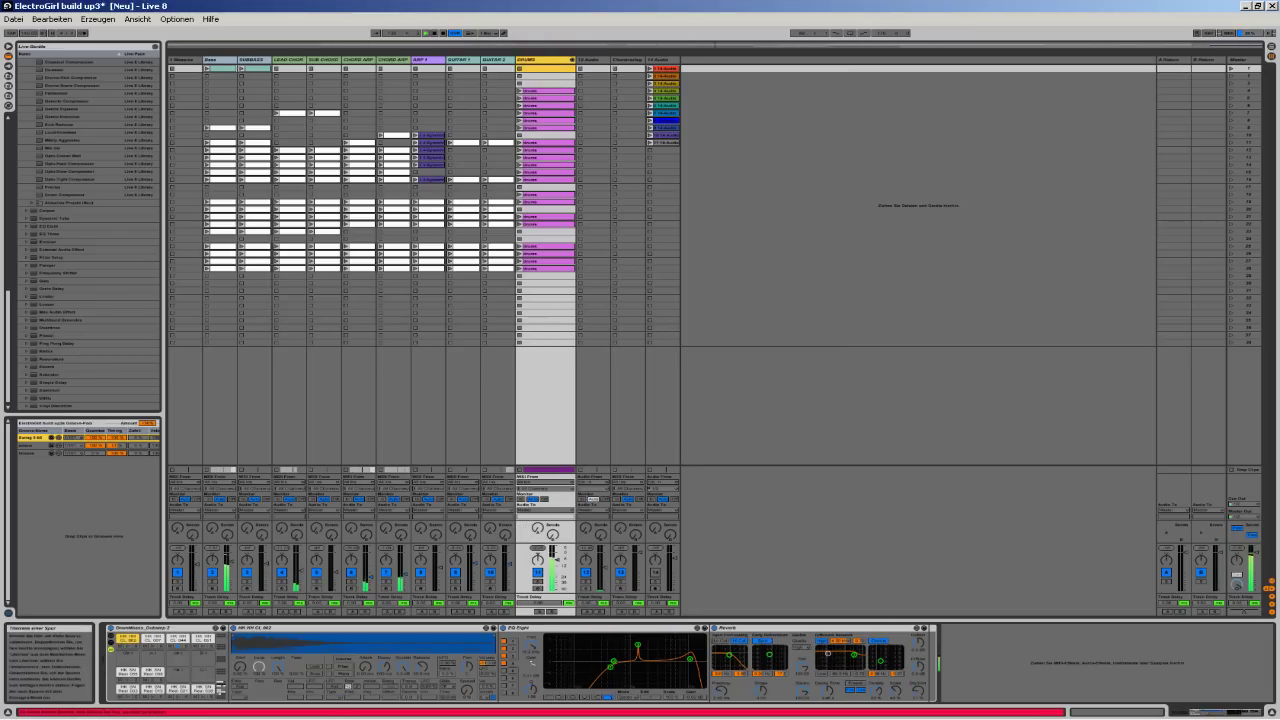
click(495, 60)
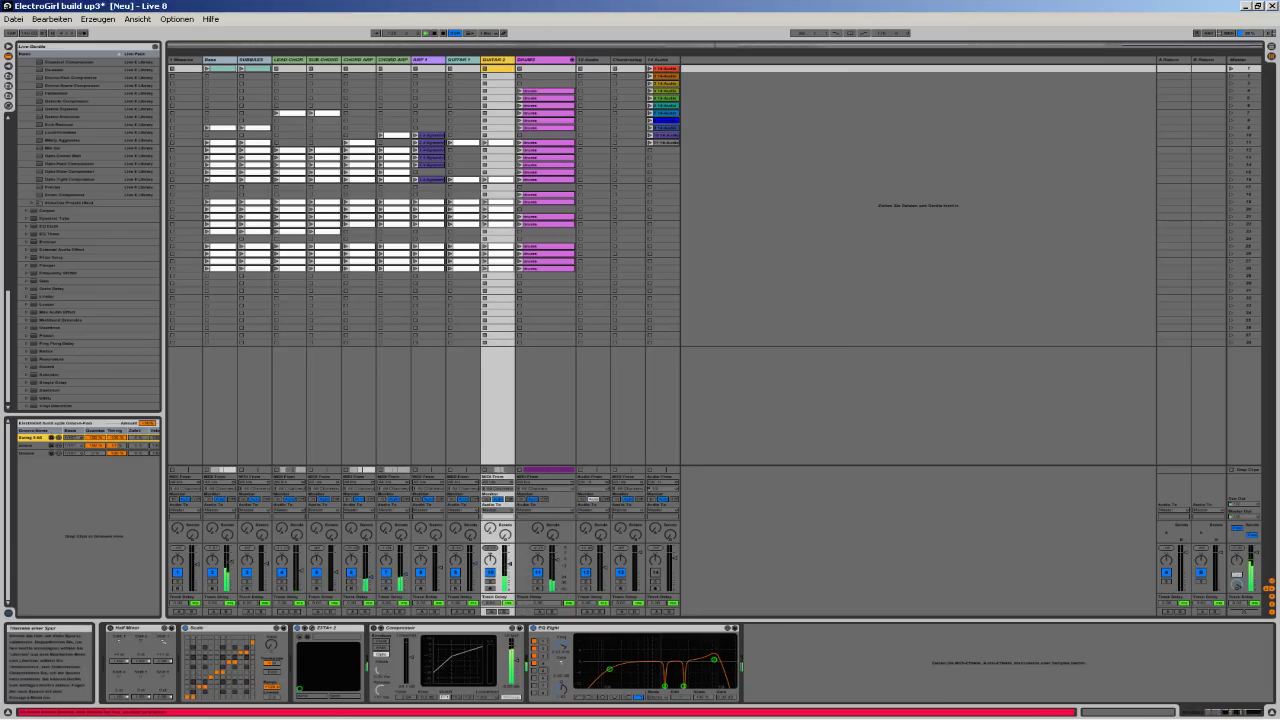
click(461, 60)
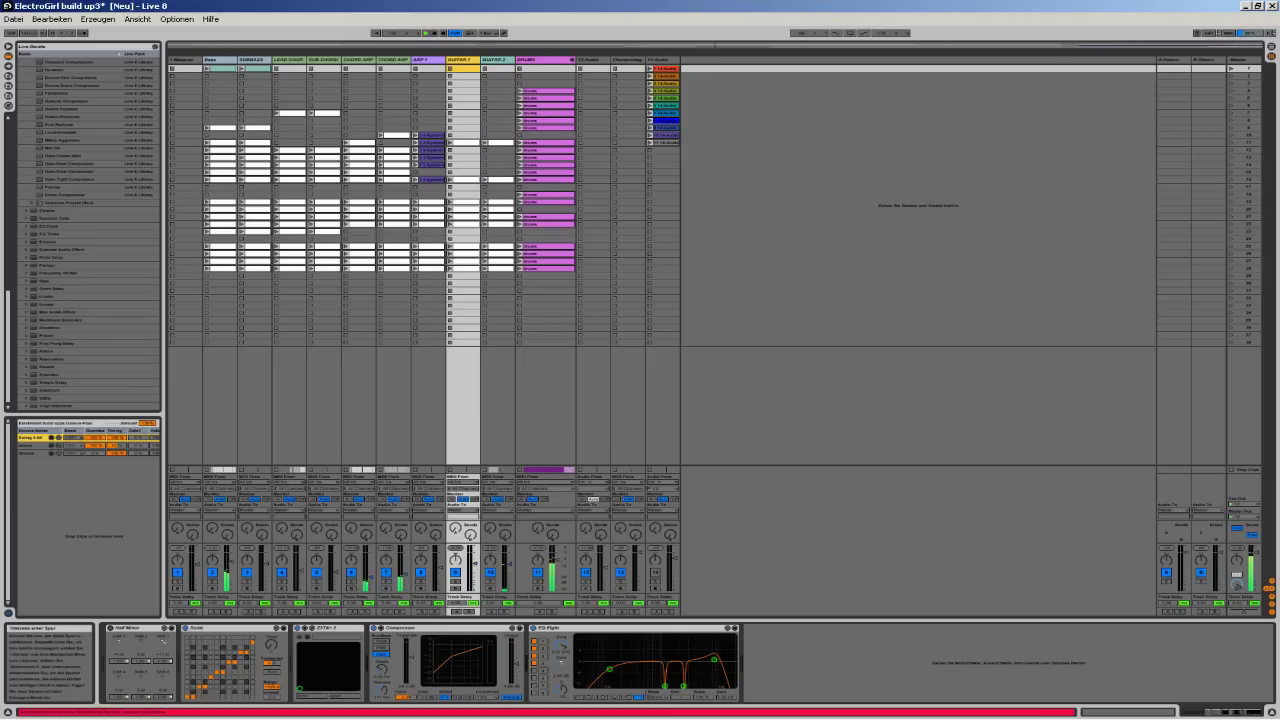
click(427, 60)
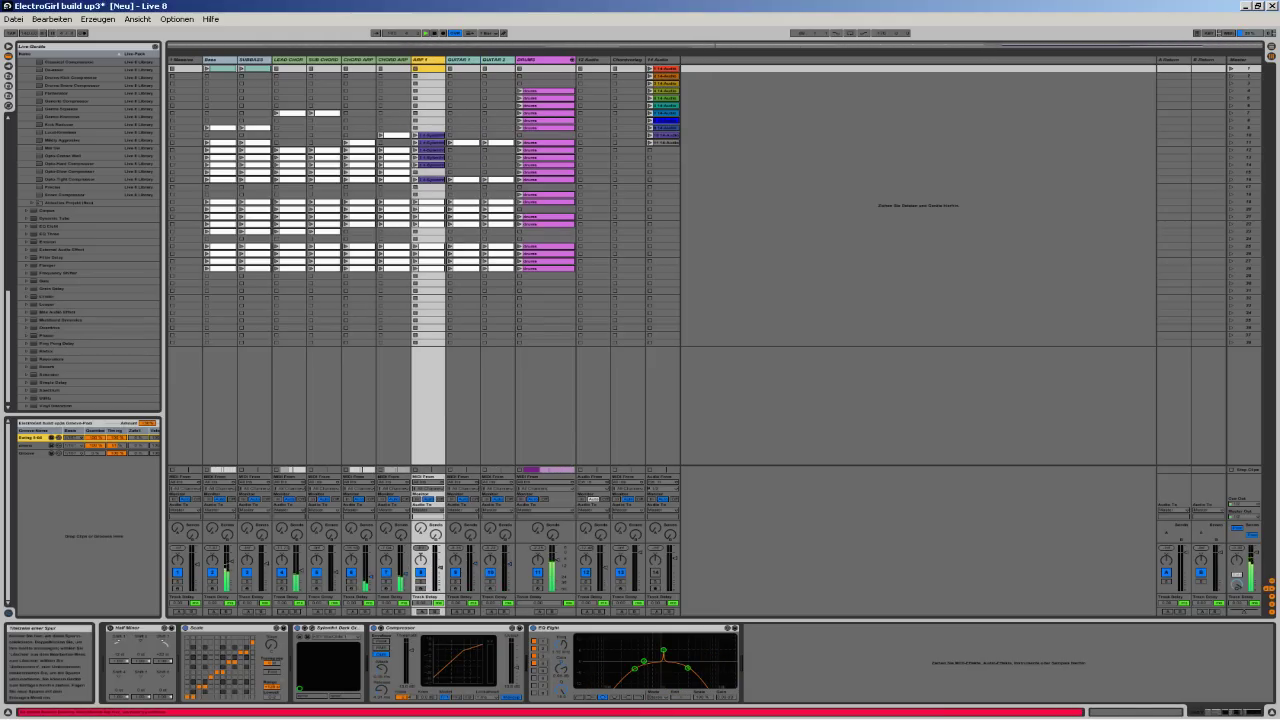
click(393, 60)
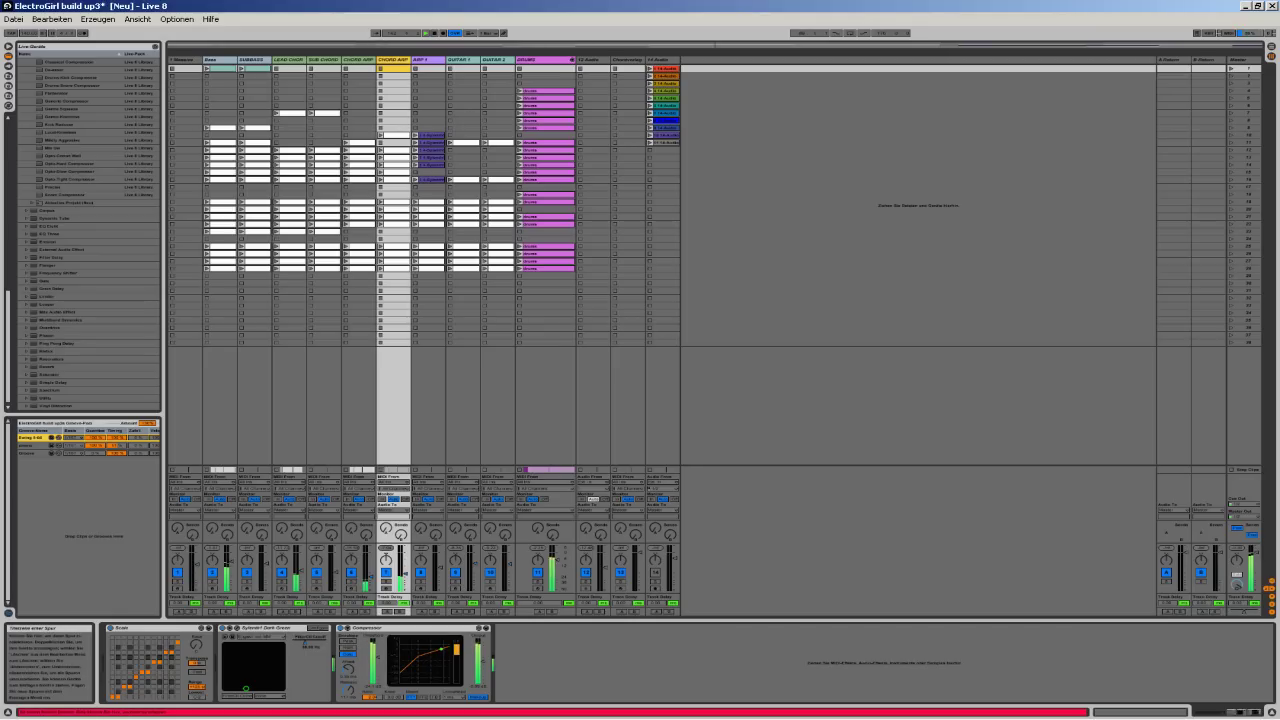
- Examine the device chains of CHORD ARP, SUB CHORD, LEAD CHORD, SUBBASS and Bass, finishing back on GUITAR 1
click(367, 578)
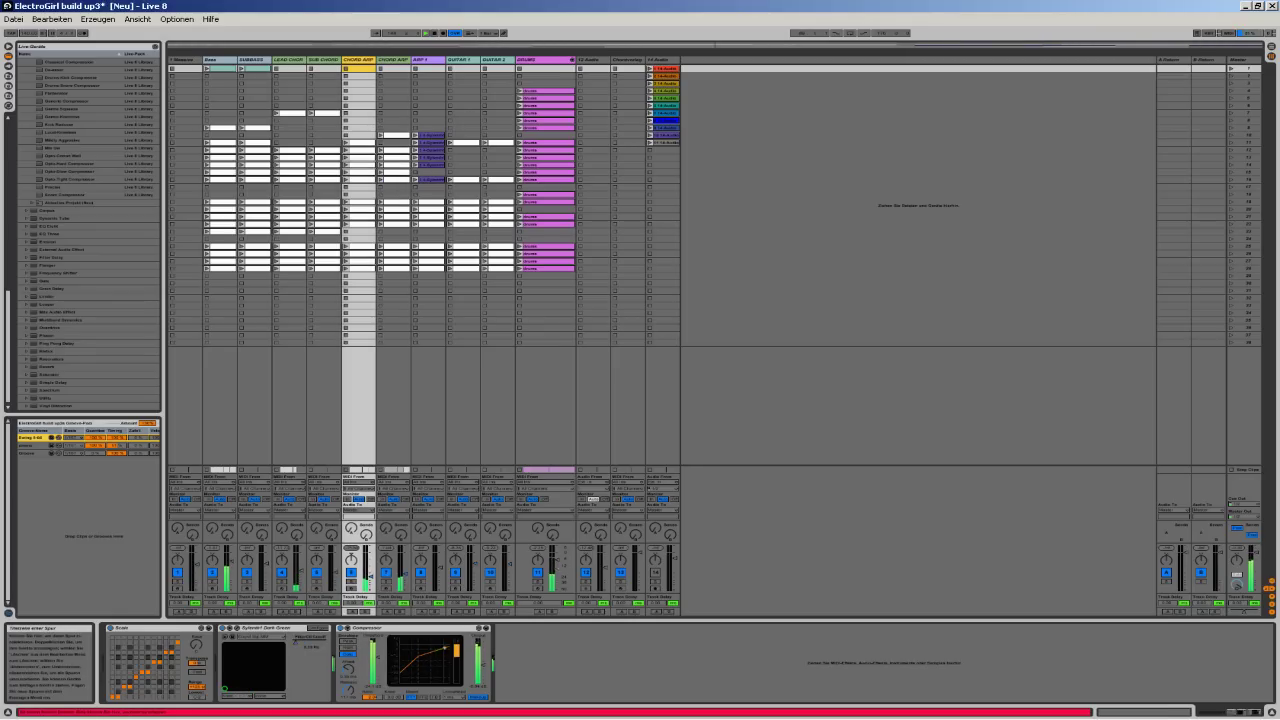
key(Left)
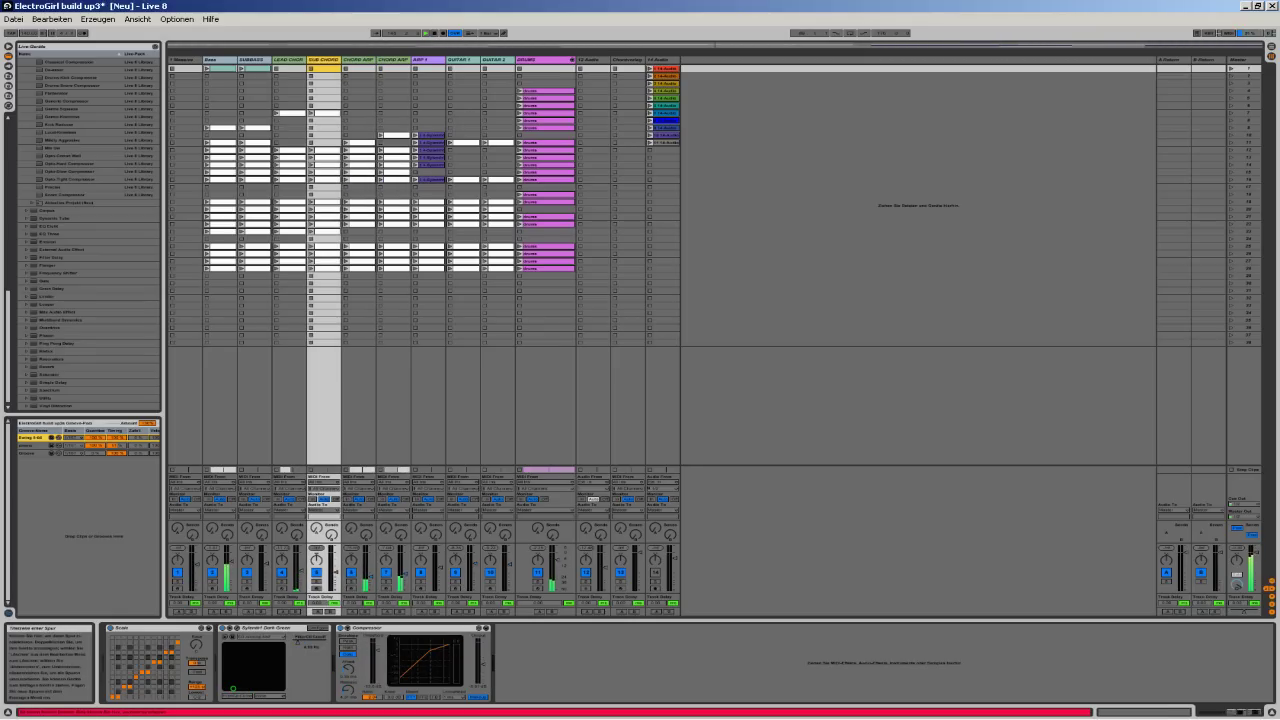
key(Left)
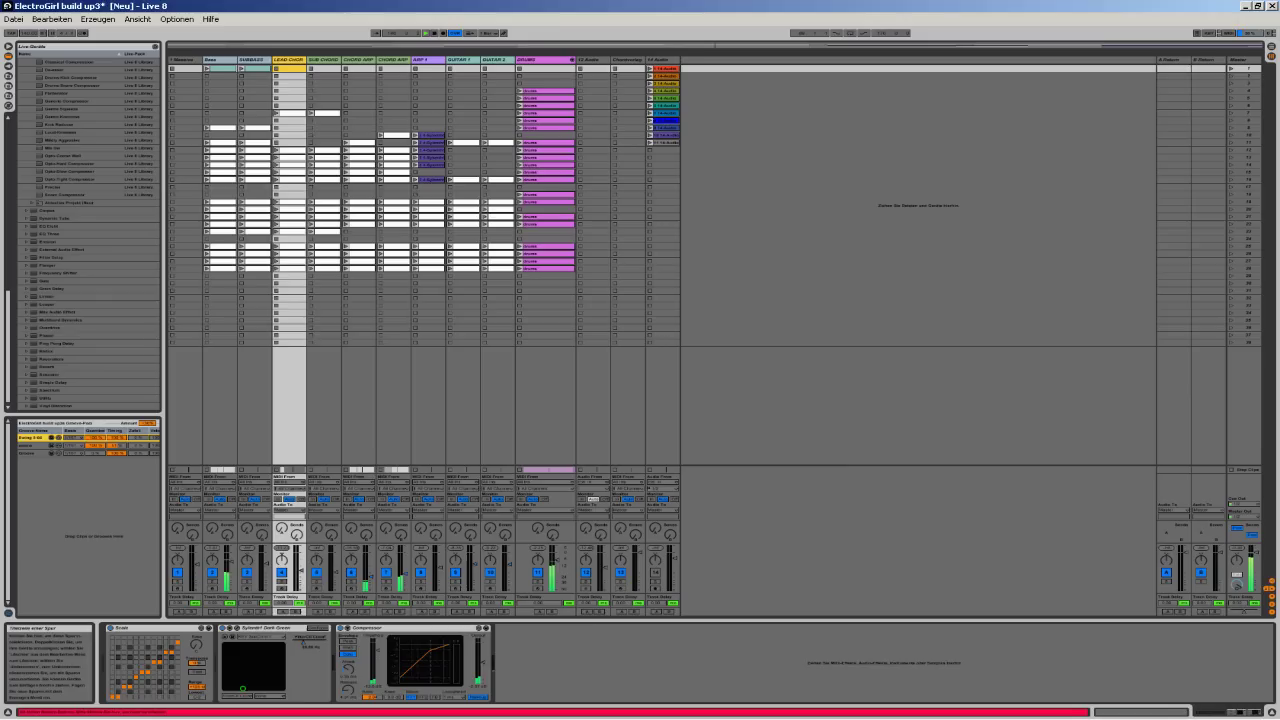
key(Left)
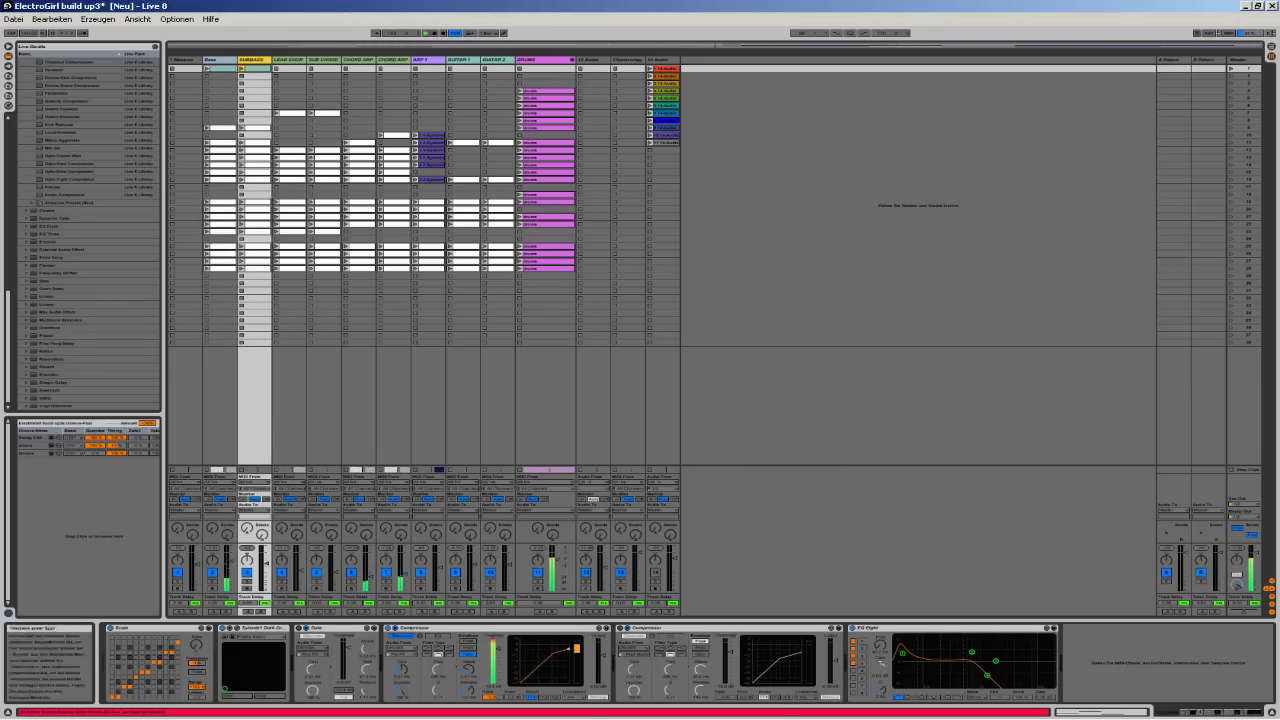
key(Left)
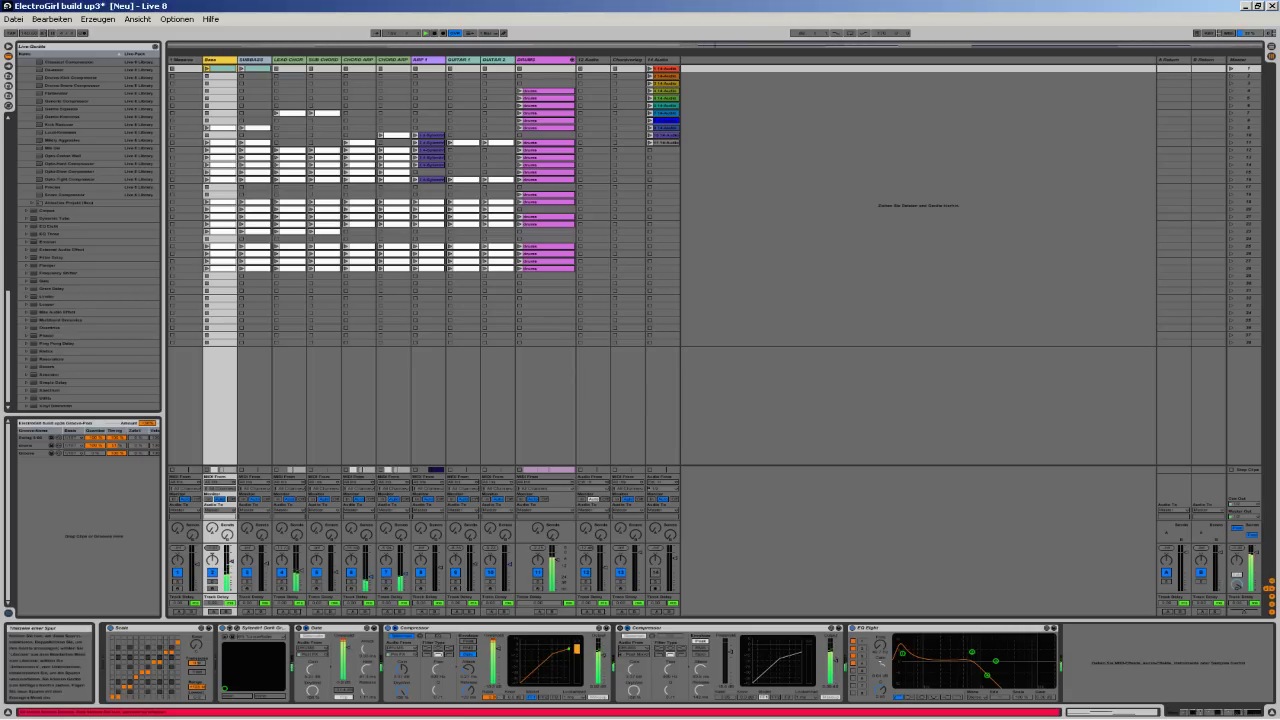
click(462, 60)
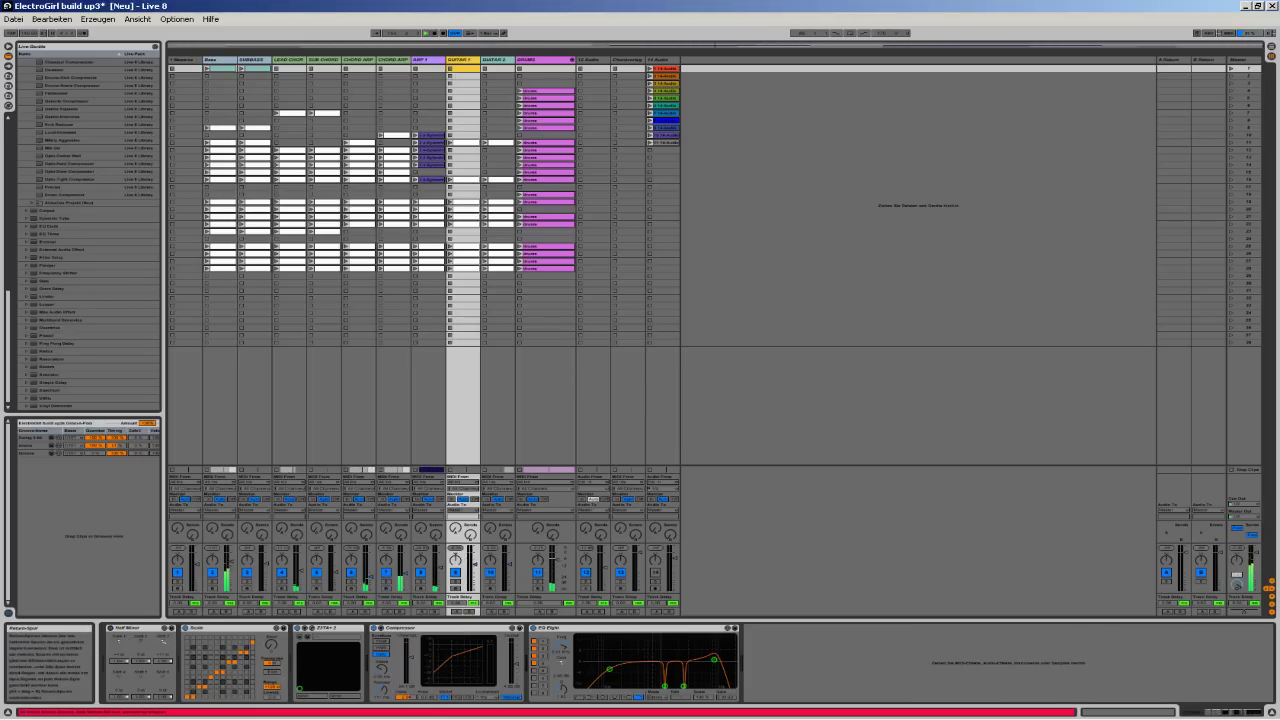
- Open a mid-song DRUMS clip in the Arrangement View and enlarge its note editor to show all drum lanes
click(1271, 55)
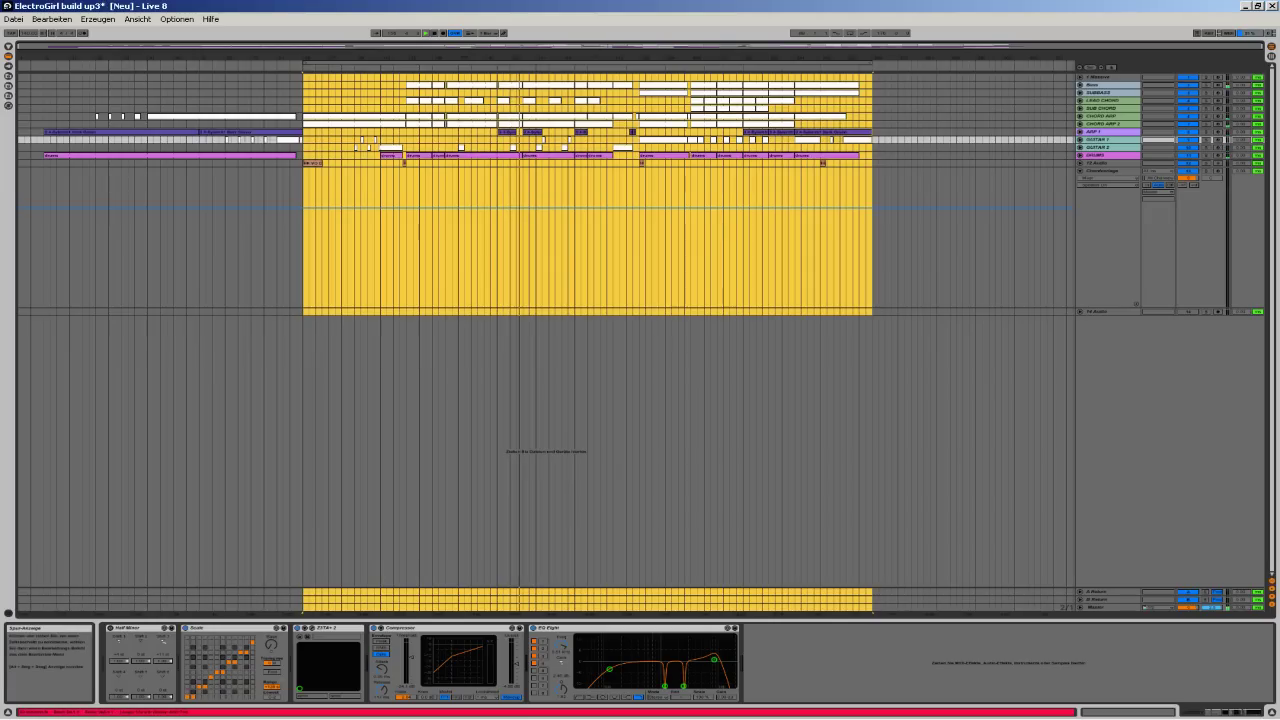
double_click(548, 156)
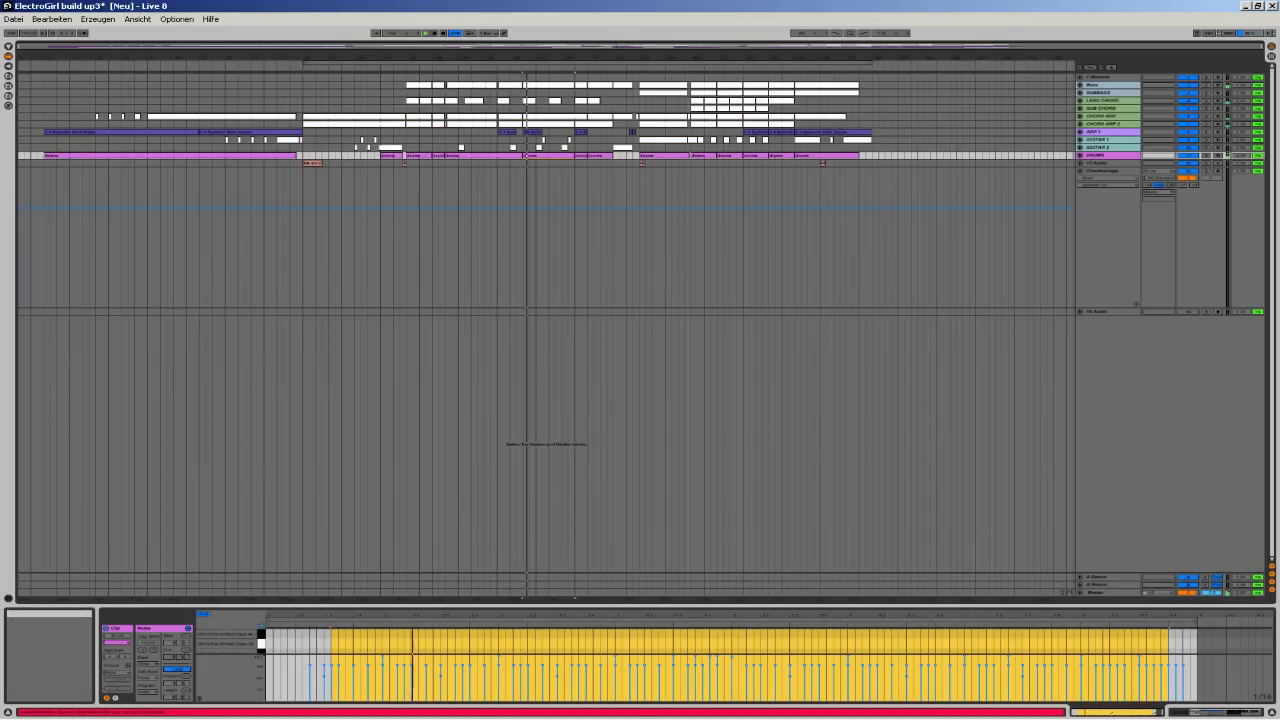
drag(560, 605, 560, 449)
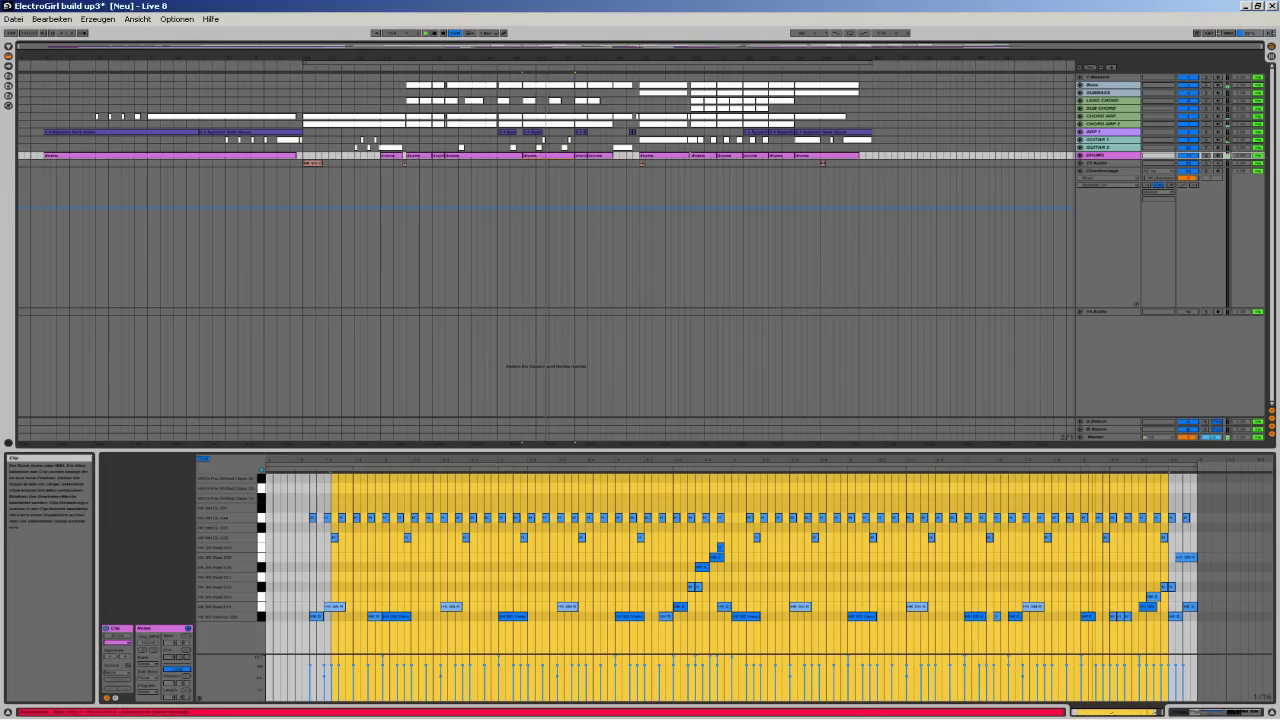
- Examine the MIDI notes of the CHORD ARP 2, CHORD ARP, SUBBASS and Bass clips following the mid-song gap
click(663, 124)
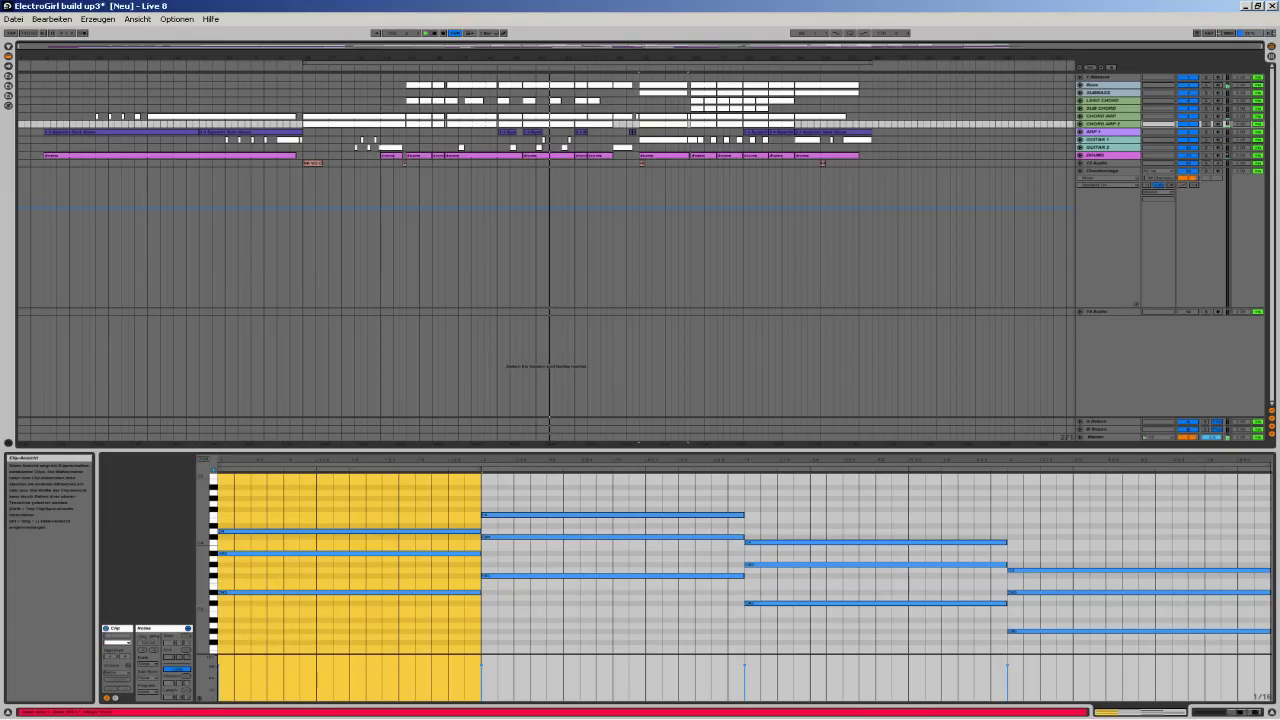
click(663, 116)
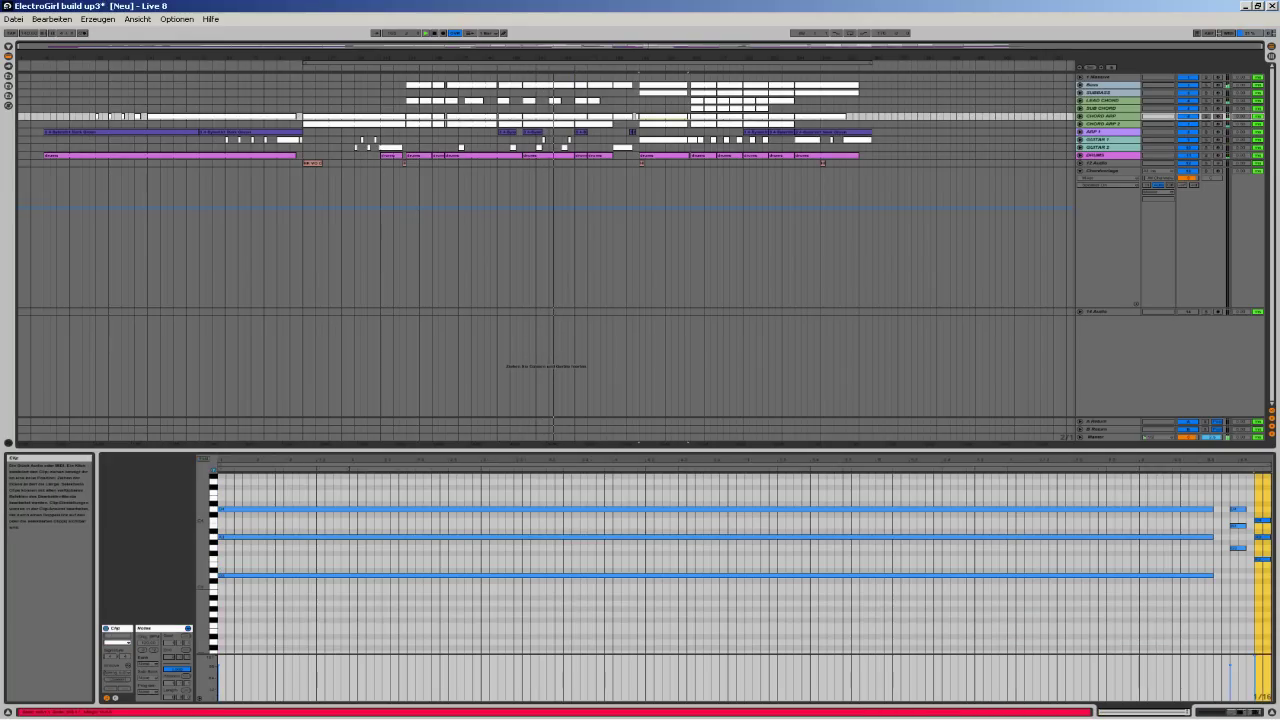
click(663, 93)
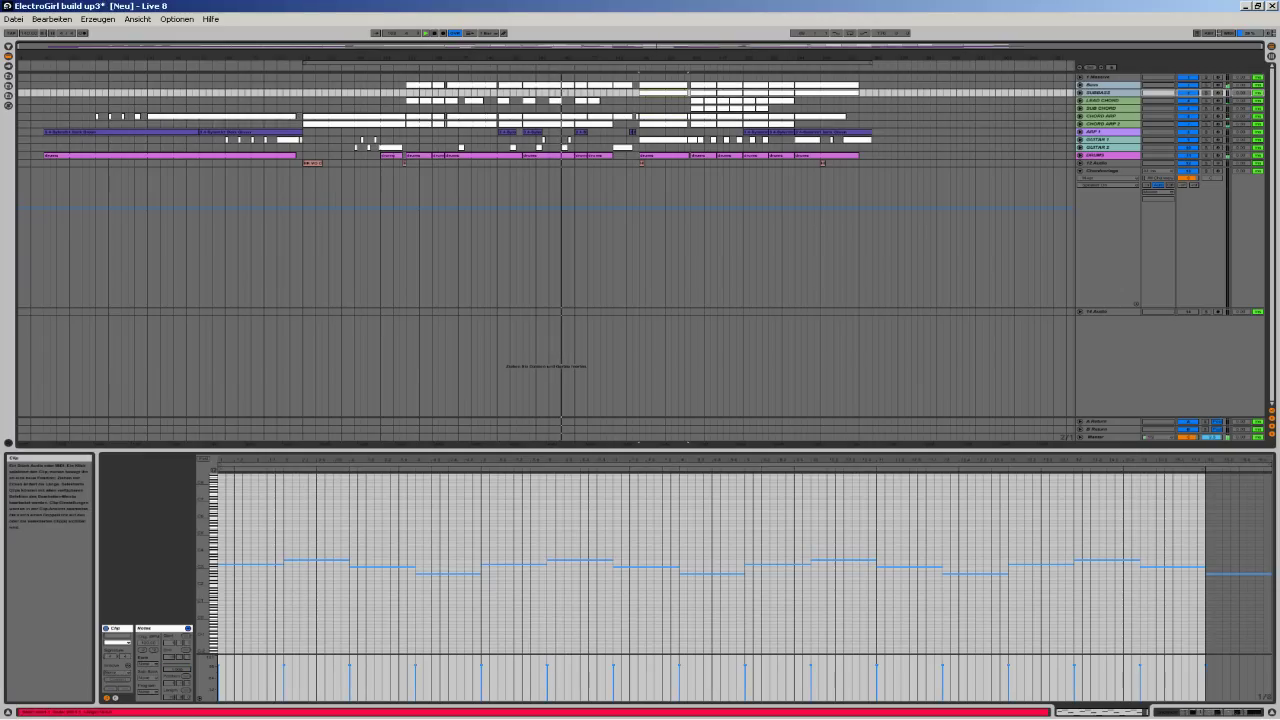
click(640, 84)
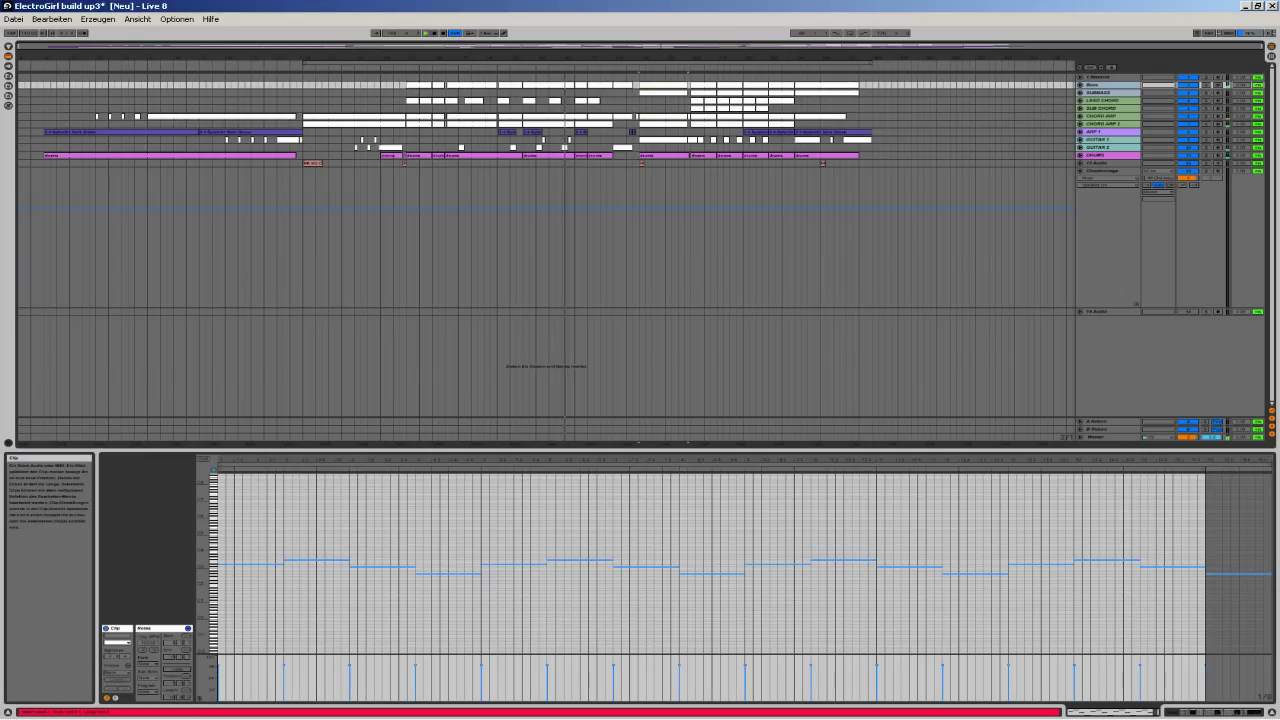
- Examine the MIDI notes of several successive SUB CHORD clips in the later part of the song
click(697, 108)
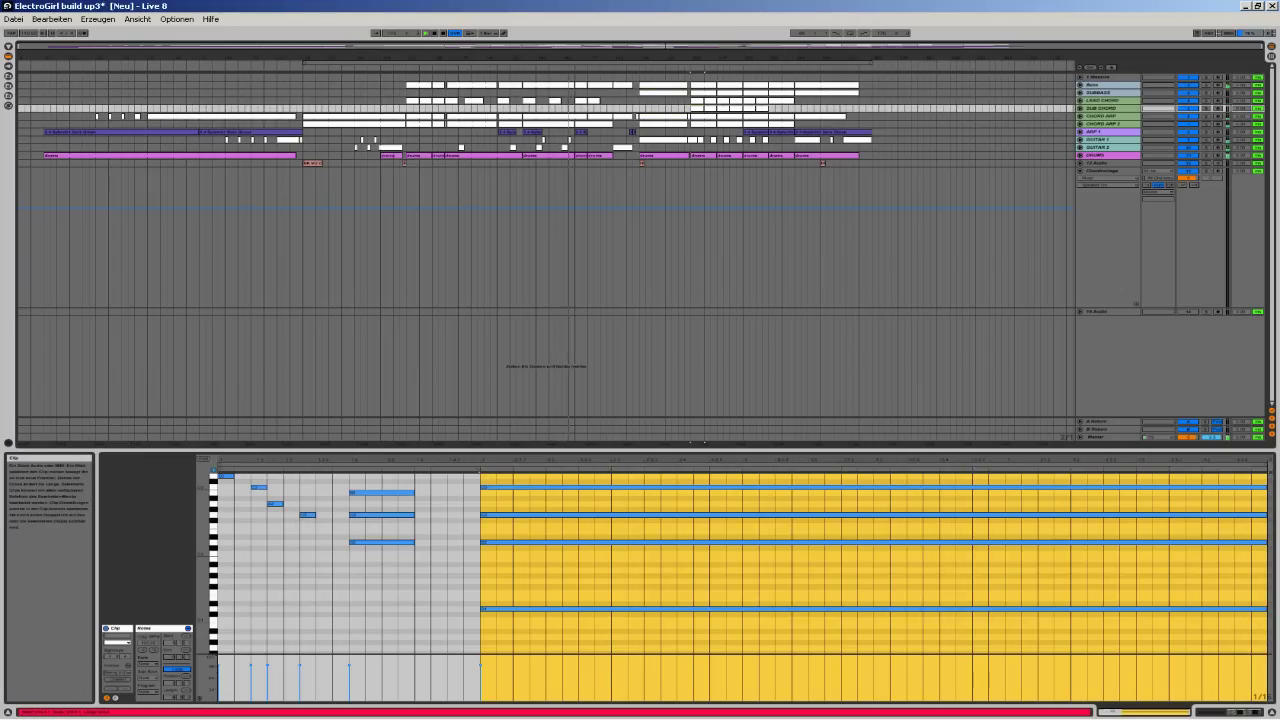
click(710, 108)
click(710, 101)
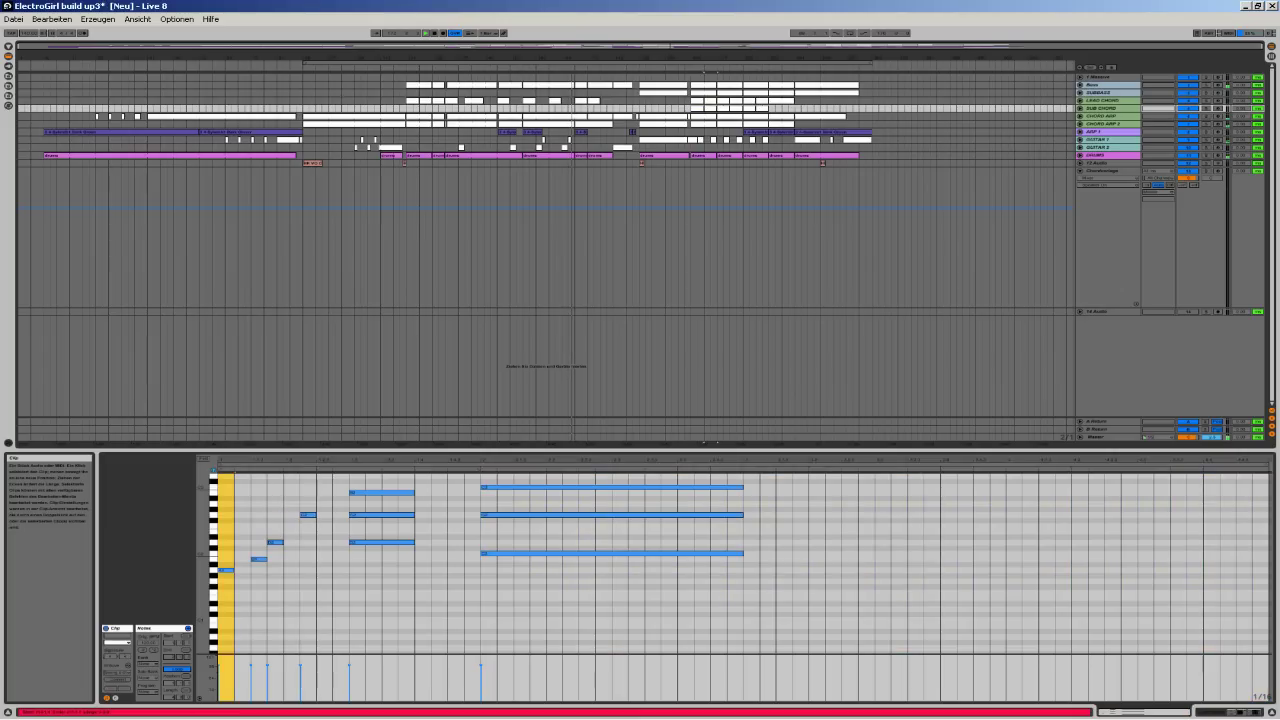
key(Down)
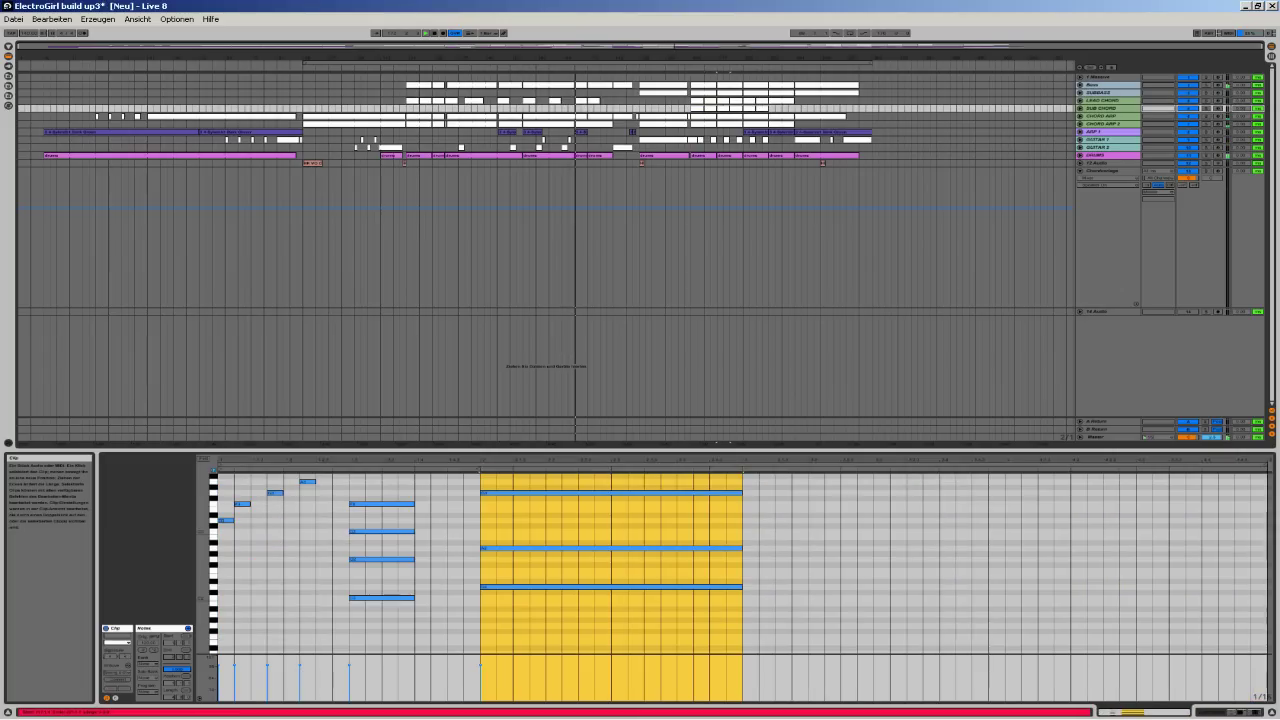
click(749, 108)
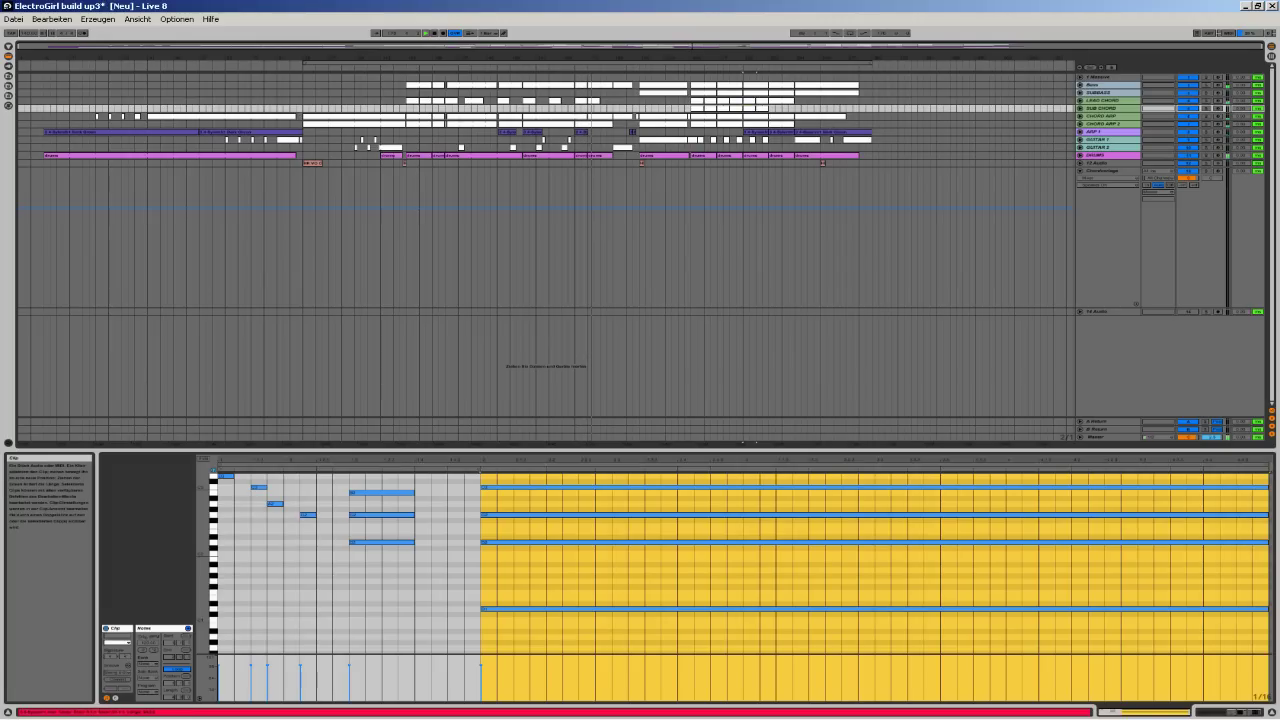
- Examine the MIDI notes of the early ARP 1, GUITAR 1 and GUITAR 2 clips and a mid-song ARP 1 clip
click(122, 132)
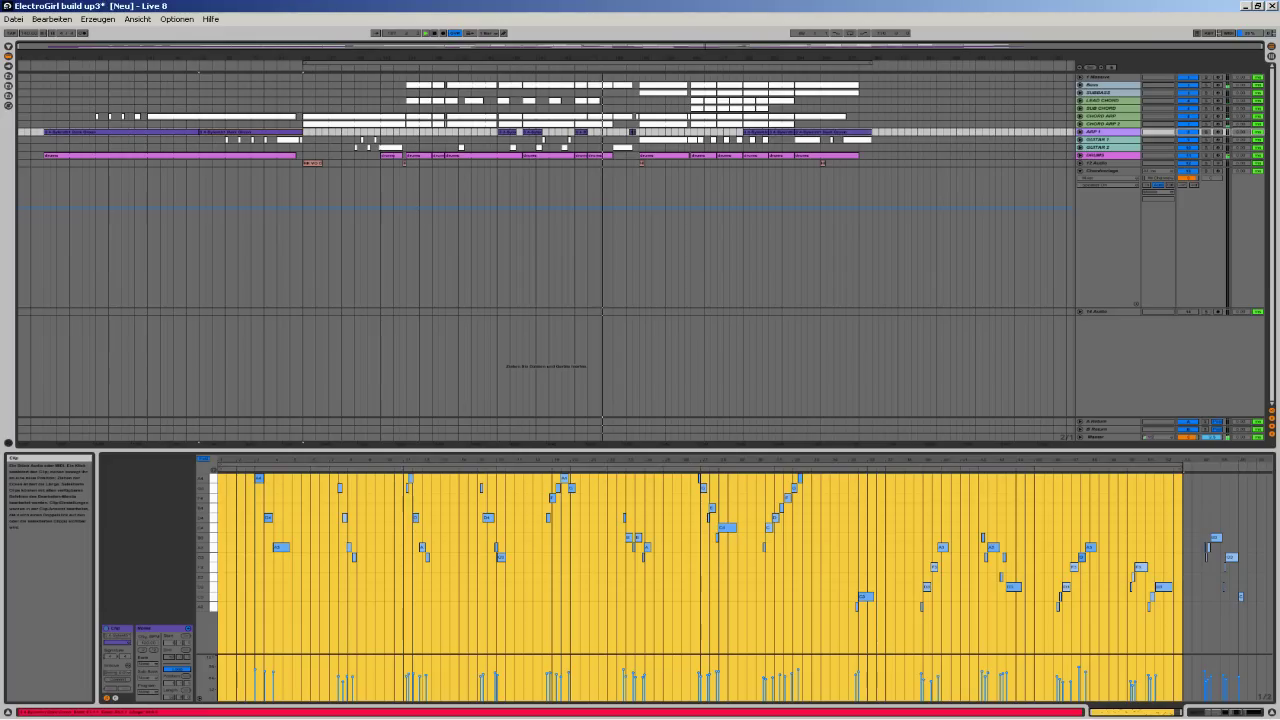
click(288, 140)
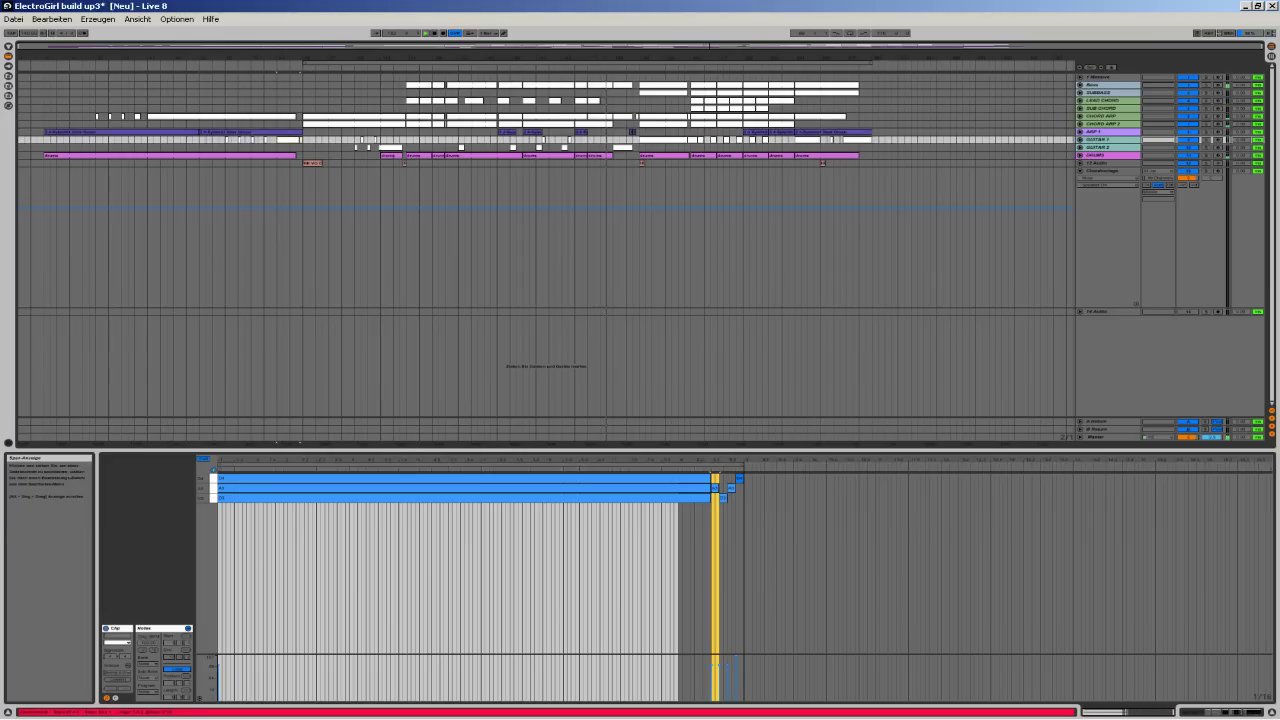
click(391, 147)
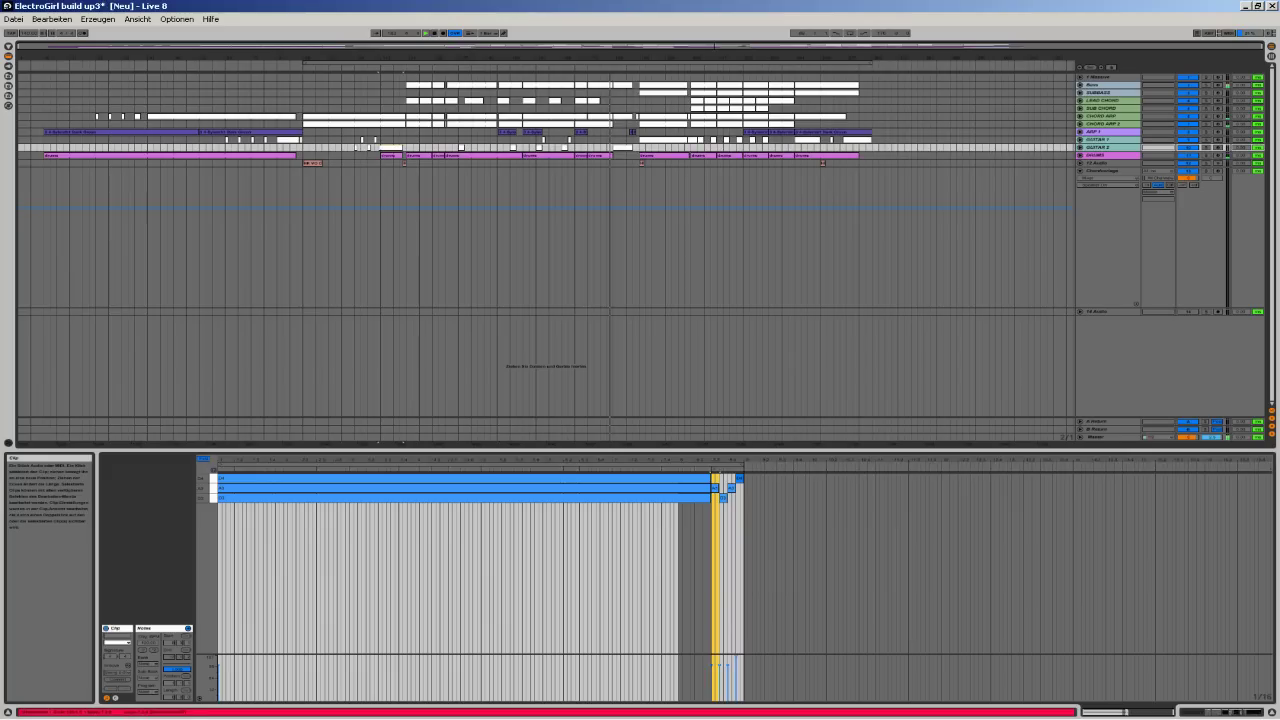
click(533, 132)
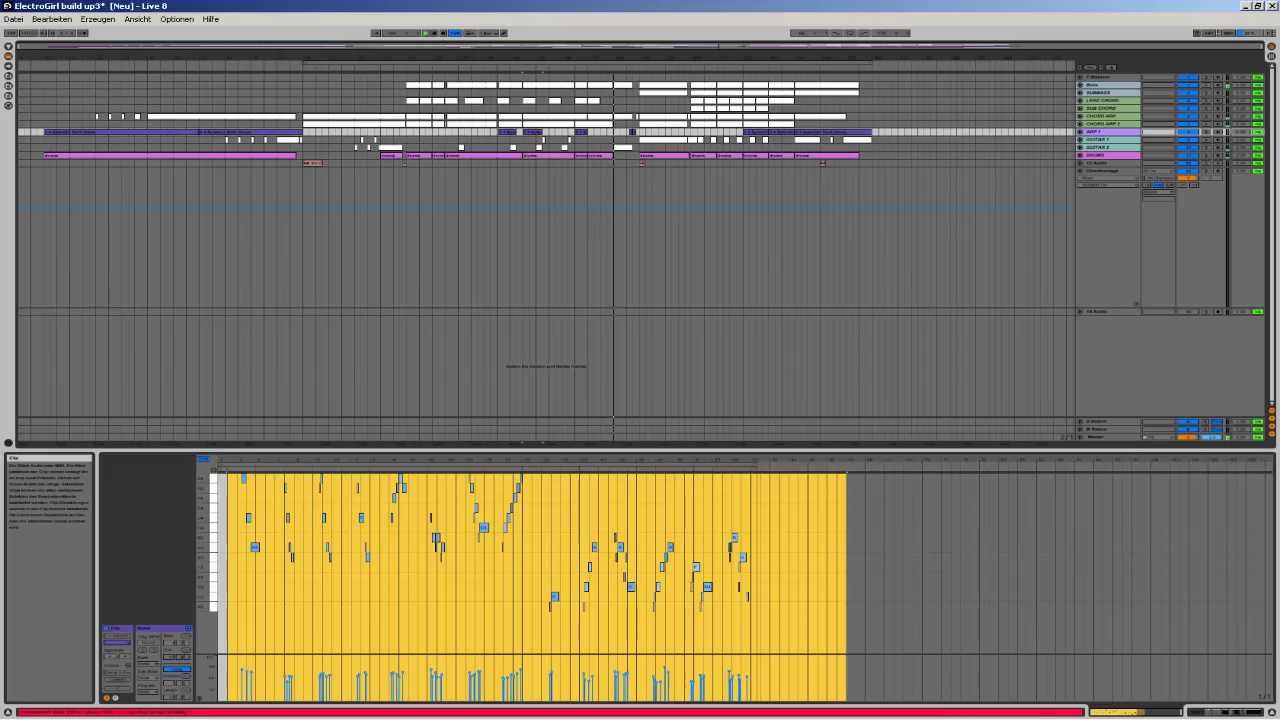
- Examine the MIDI notes of the mid-song and later clips on the CHORD ARP 2 and CHORD ARP tracks
click(537, 124)
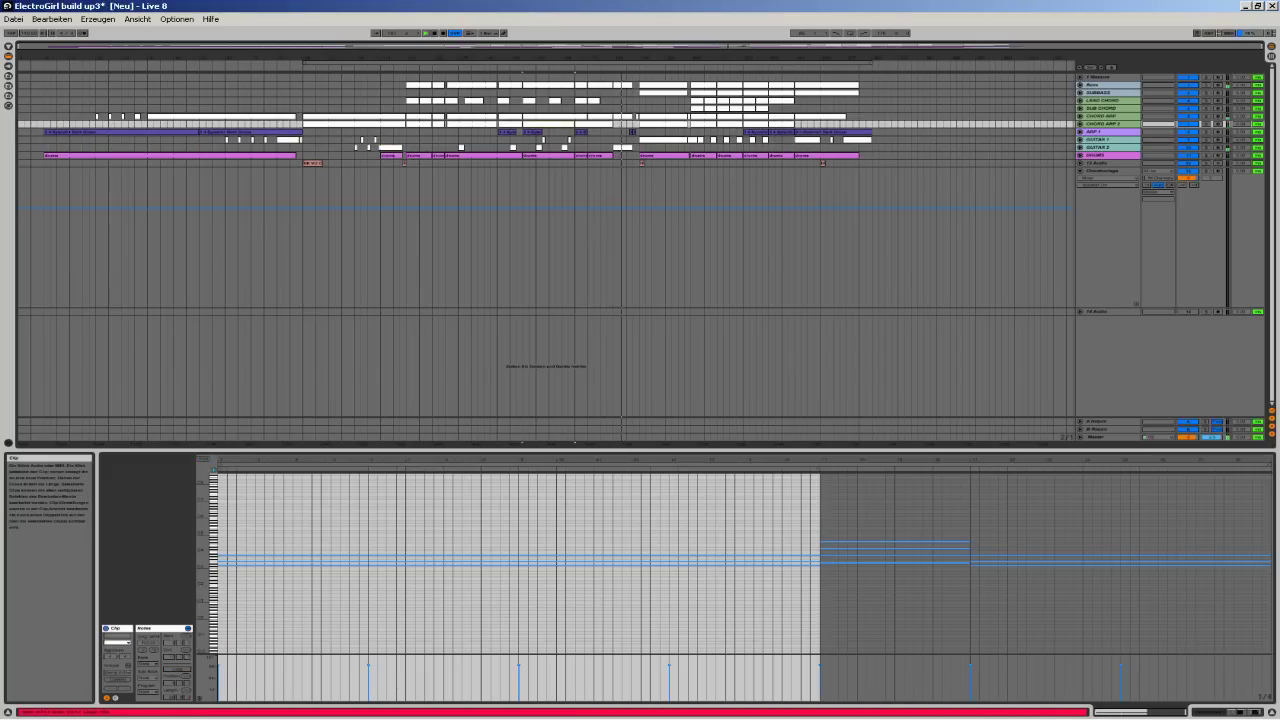
click(511, 116)
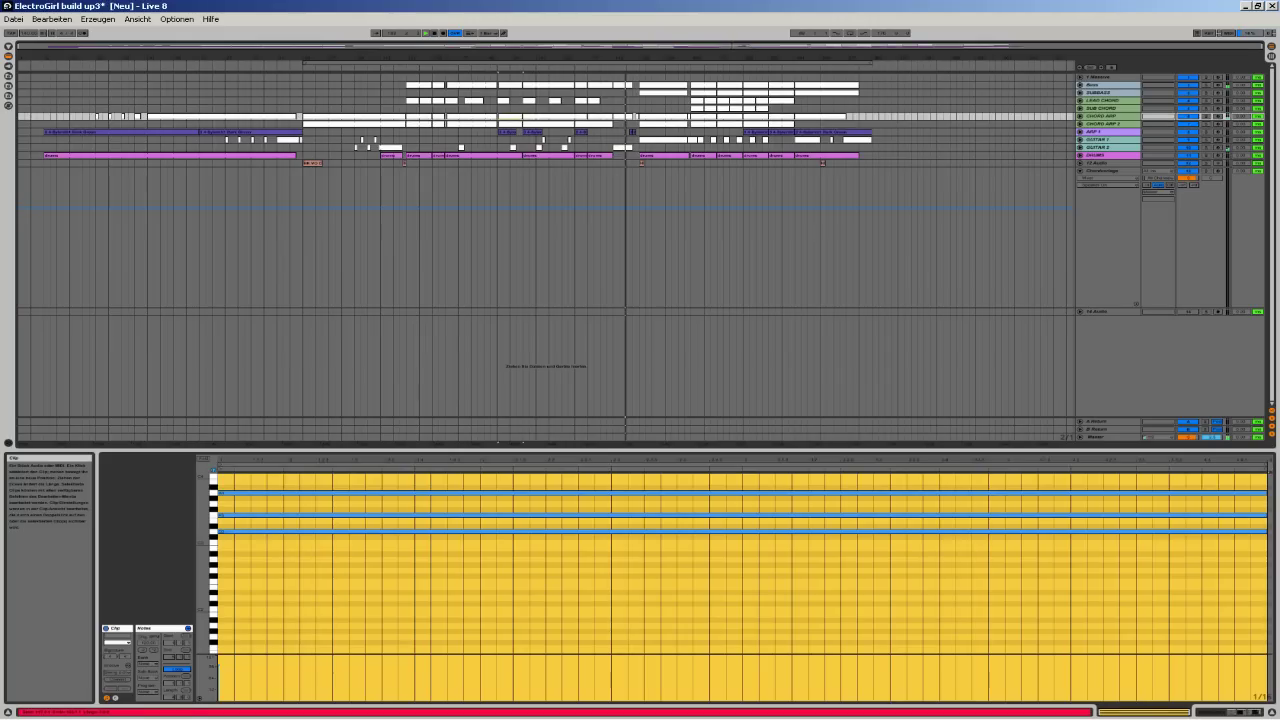
click(730, 116)
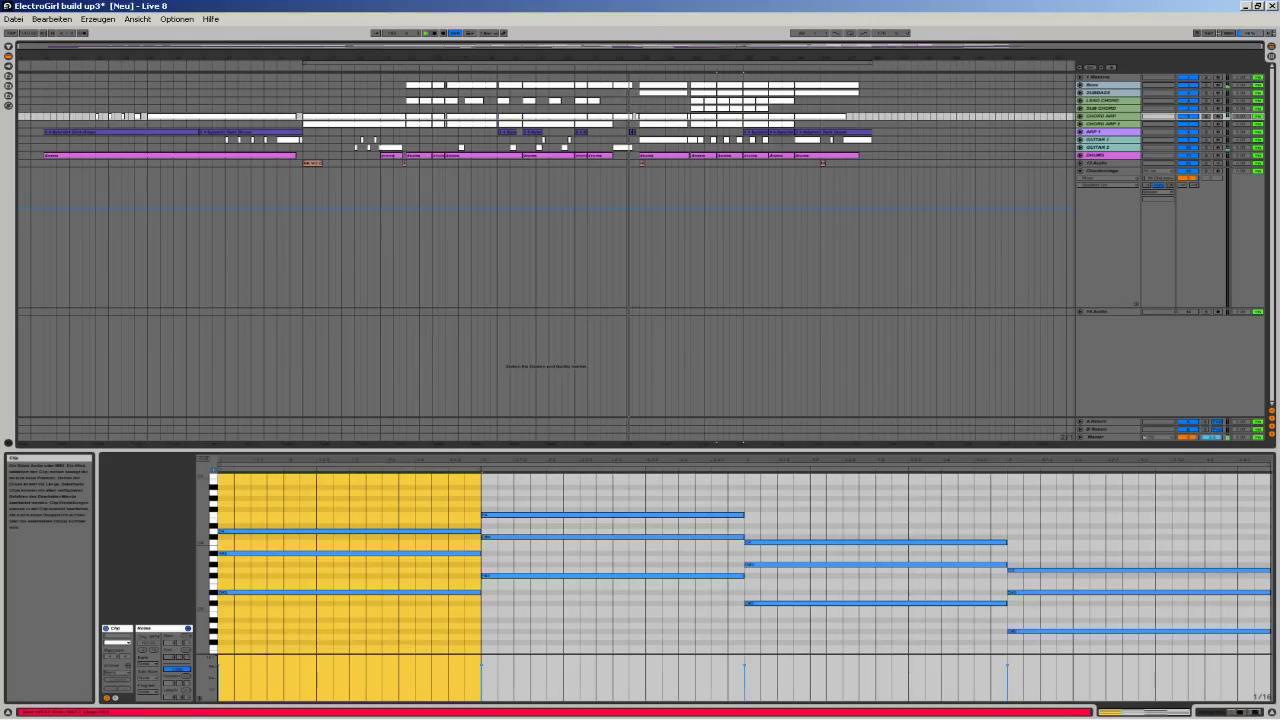
click(730, 124)
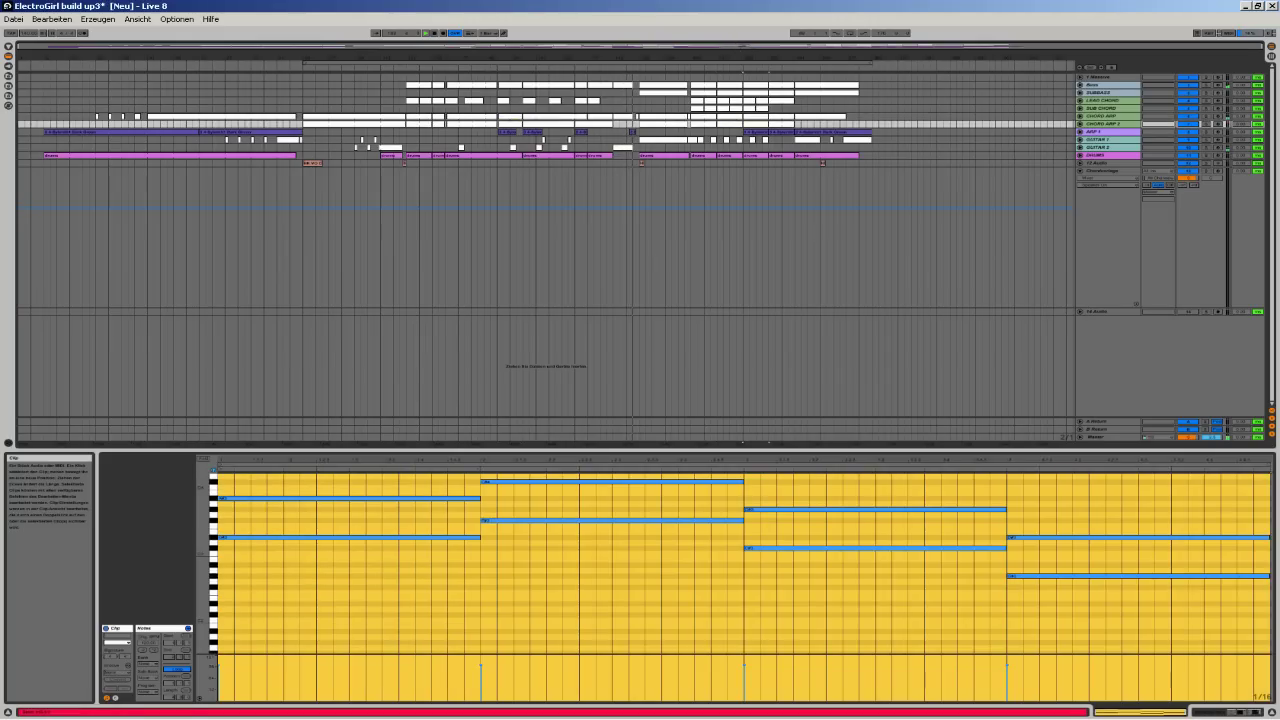
click(782, 116)
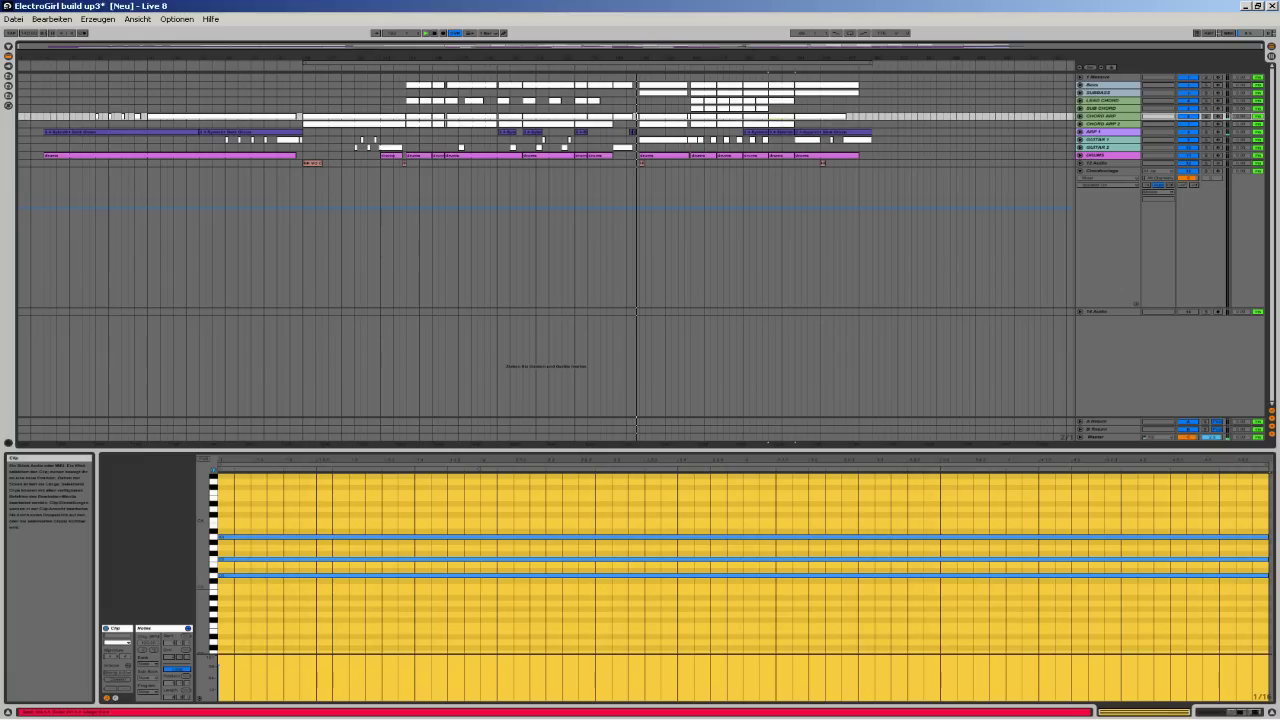
- Examine the later MIDI clips of LEAD CHORD, SUBBASS and Bass, ending on the final long SUBBASS clip
click(1097, 100)
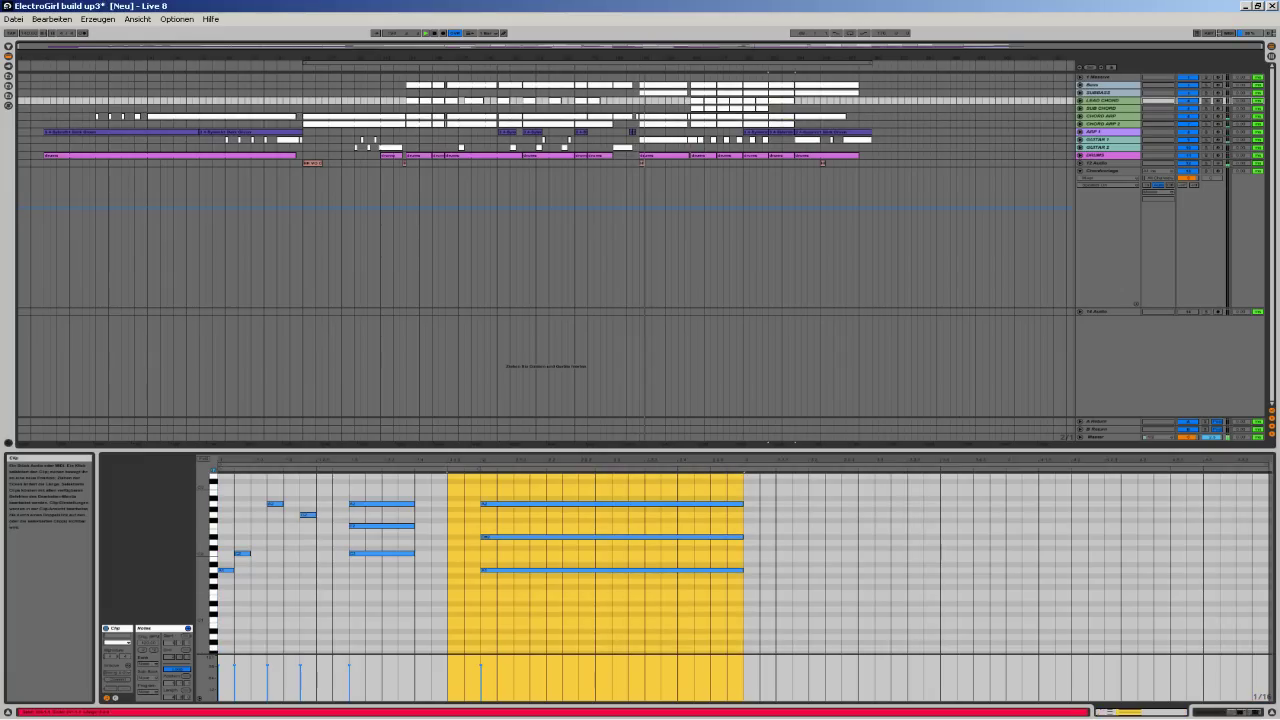
key(Up)
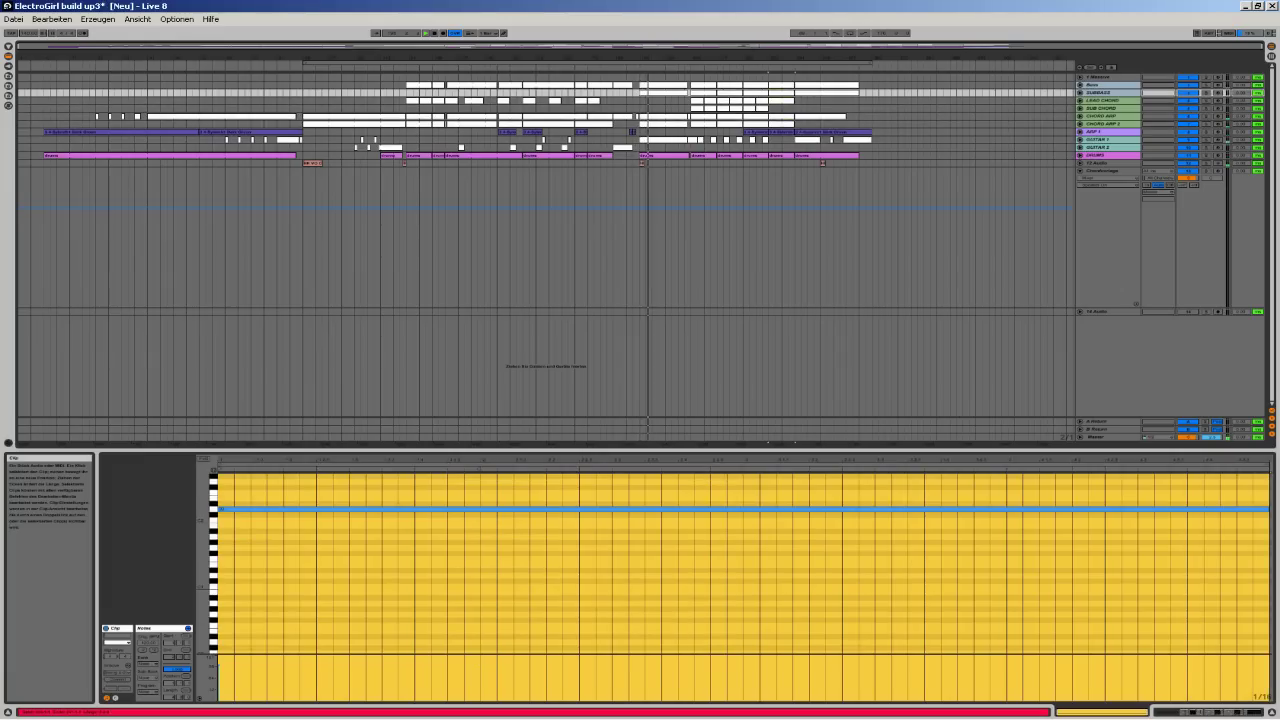
key(Up)
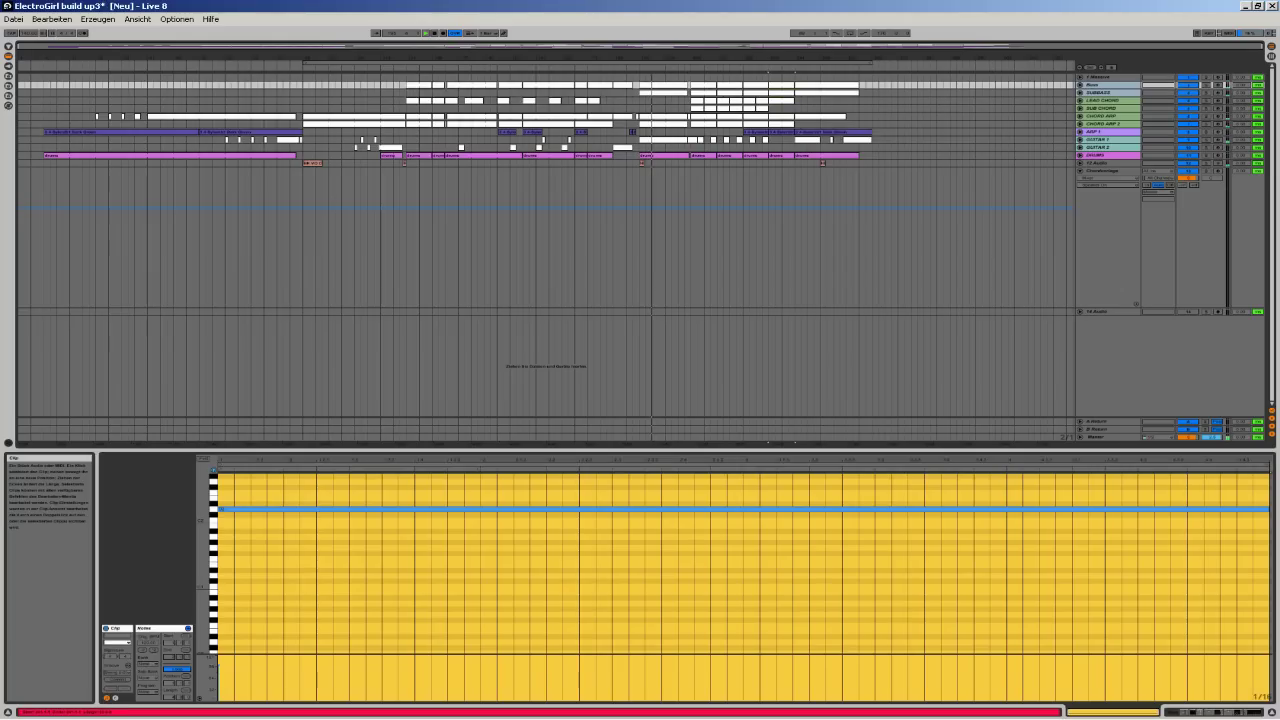
key(Right)
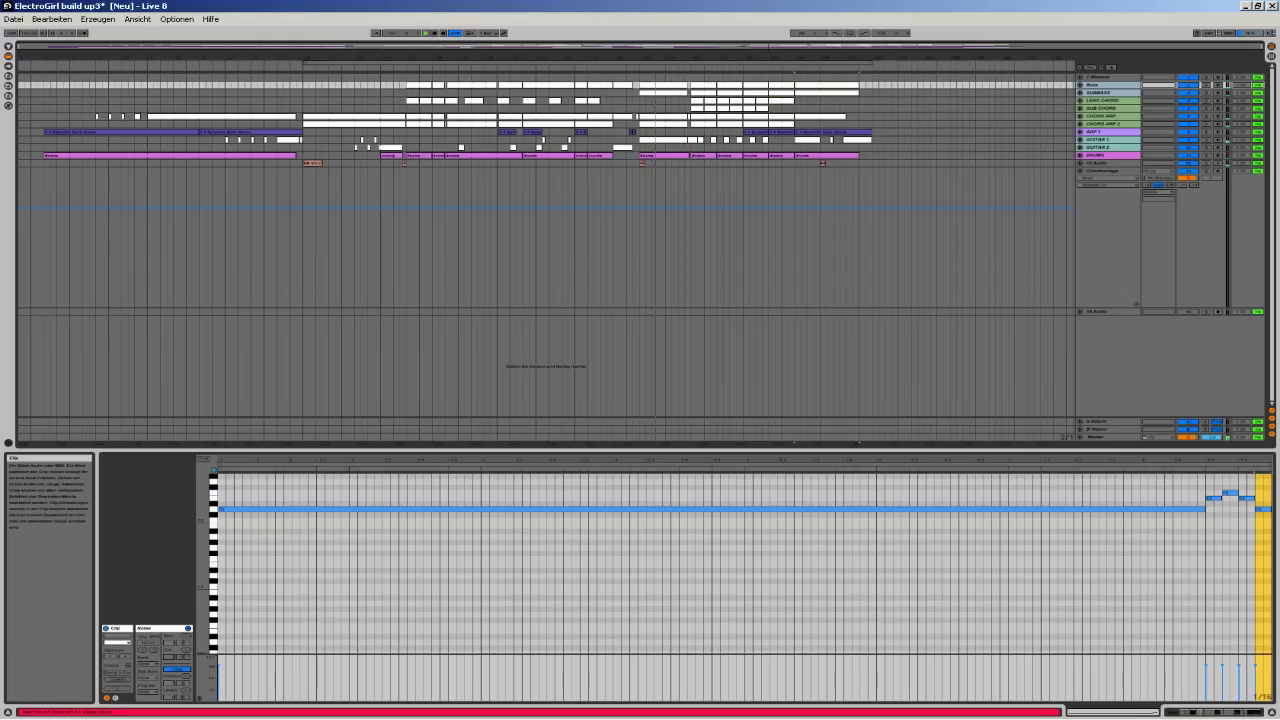
key(Down)
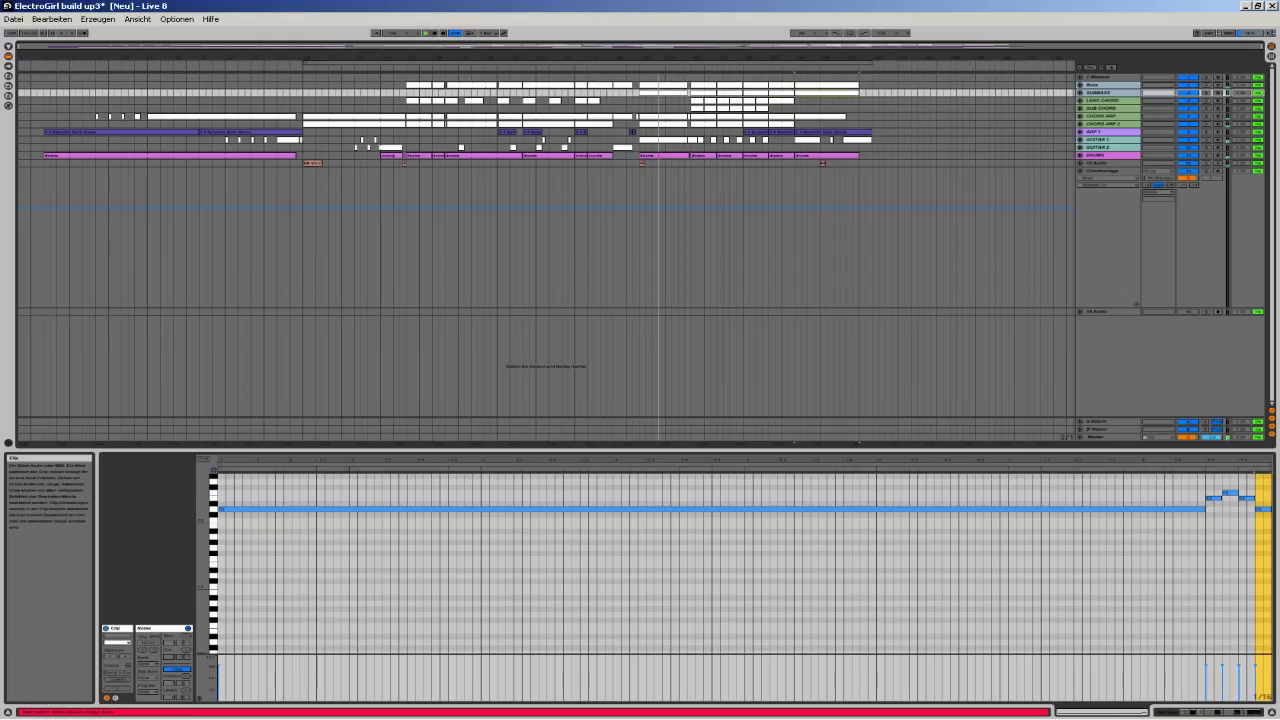
- Open the Z3TA+ 2 synth on GUITAR 1, show its arpeggiator settings and move the plug-in window aside
click(855, 140)
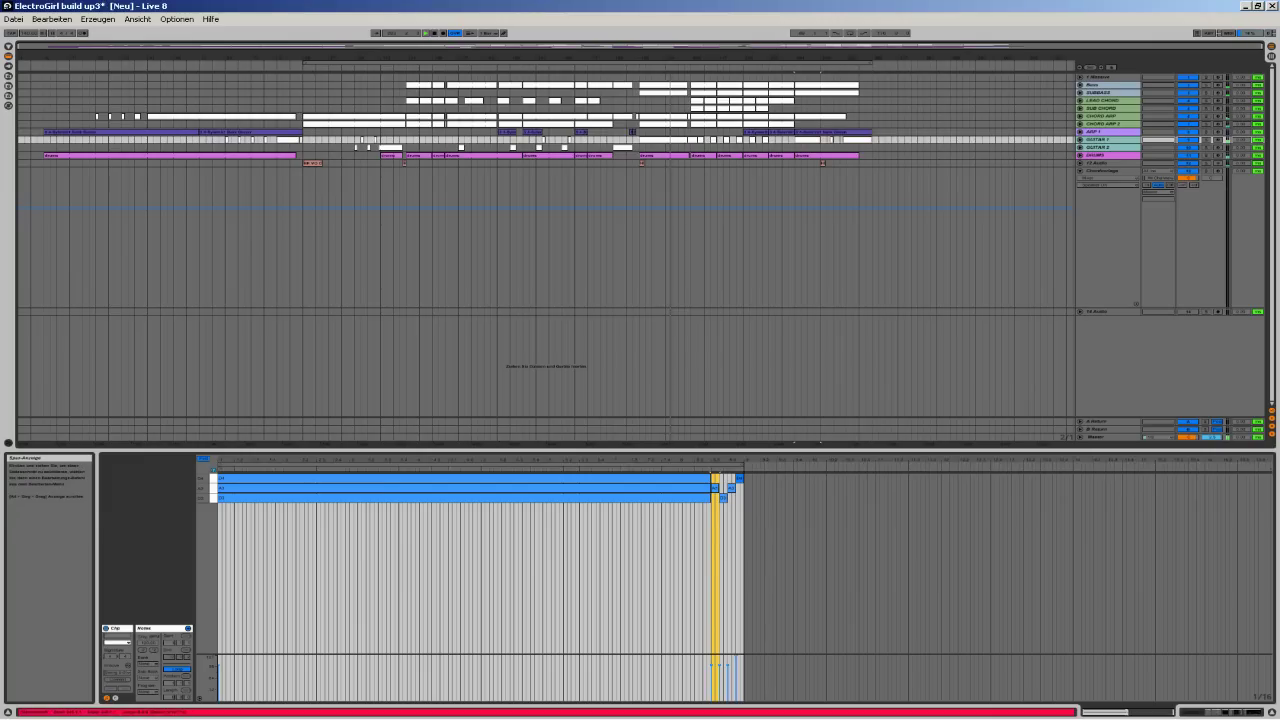
double_click(1104, 140)
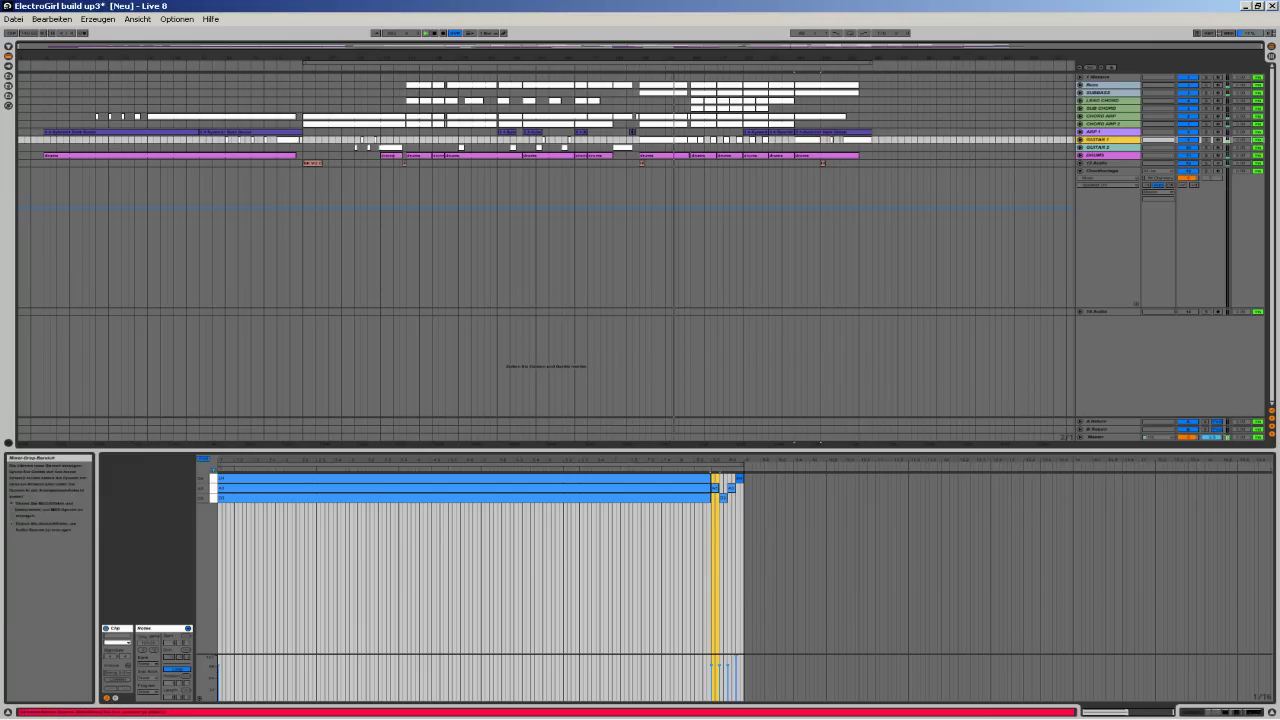
click(312, 628)
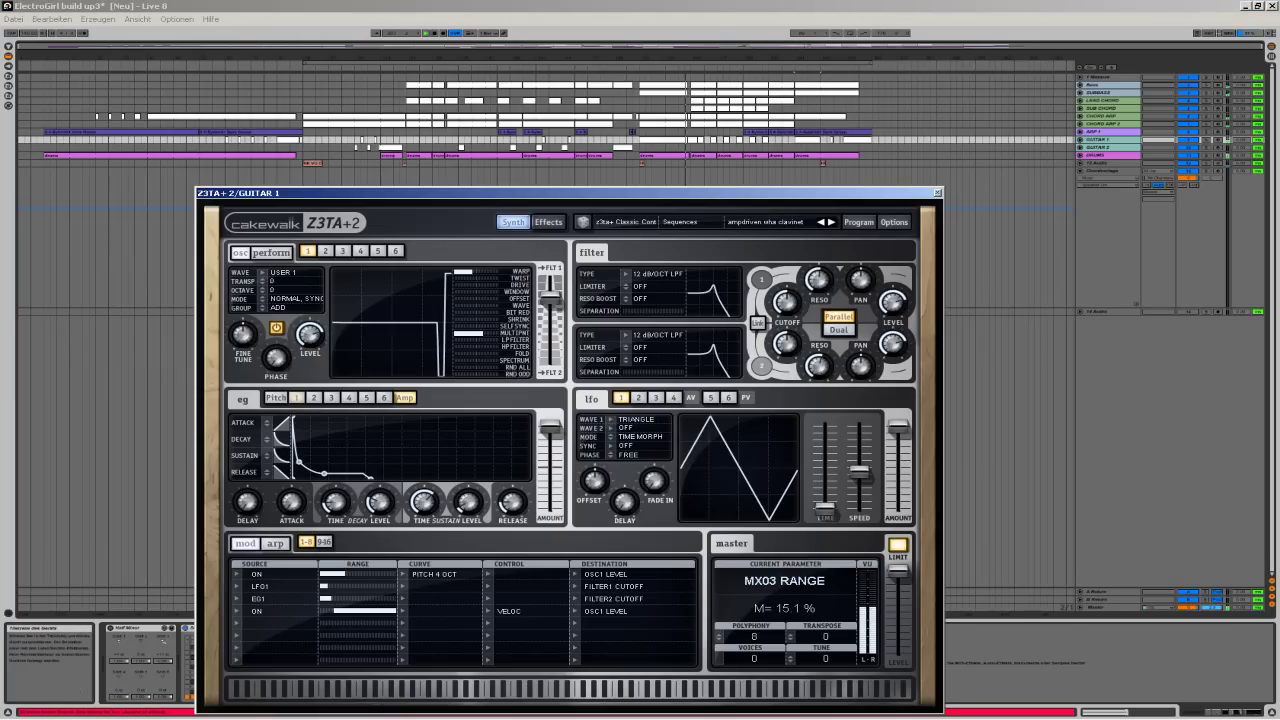
click(275, 543)
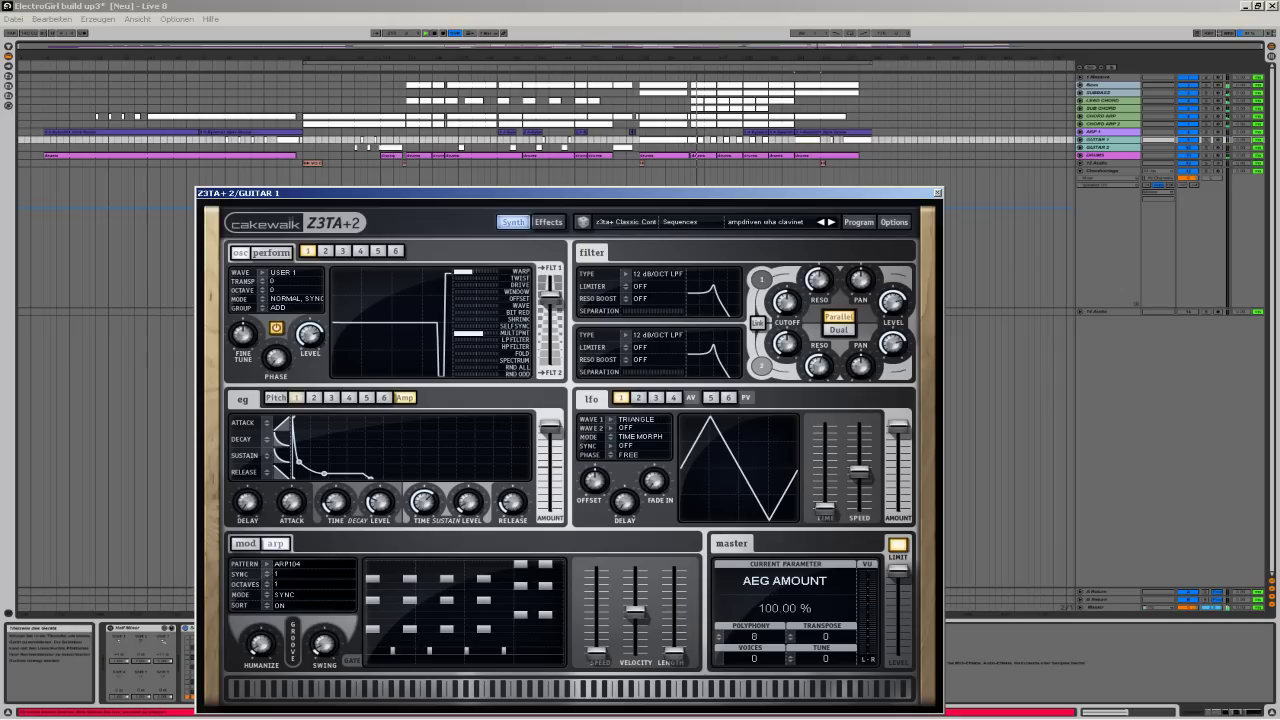
key(space)
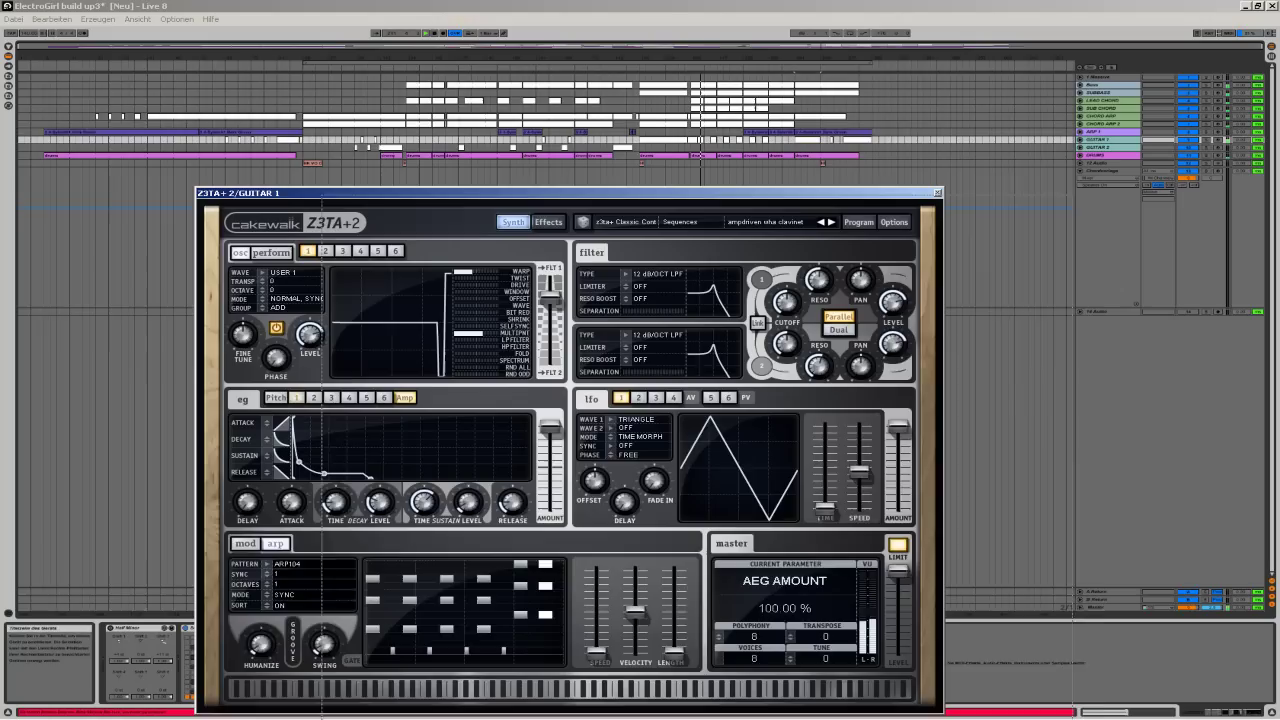
drag(570, 193, 729, 202)
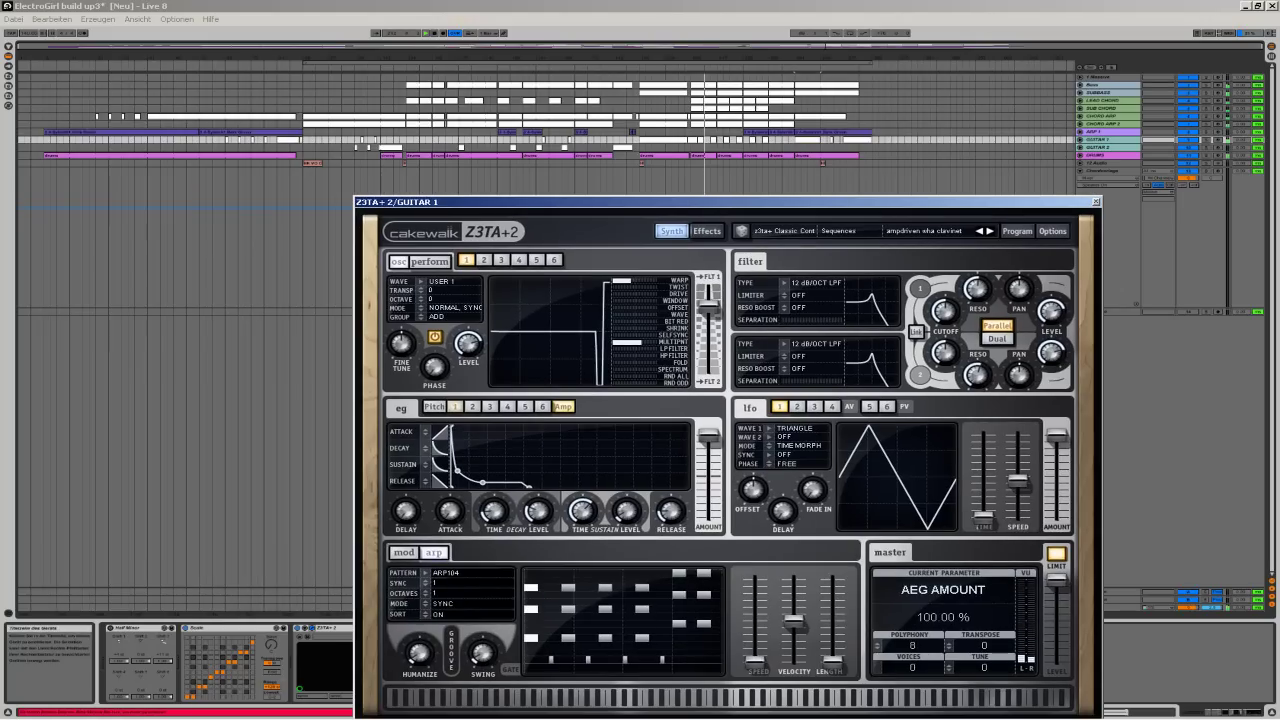
drag(729, 202, 384, 173)
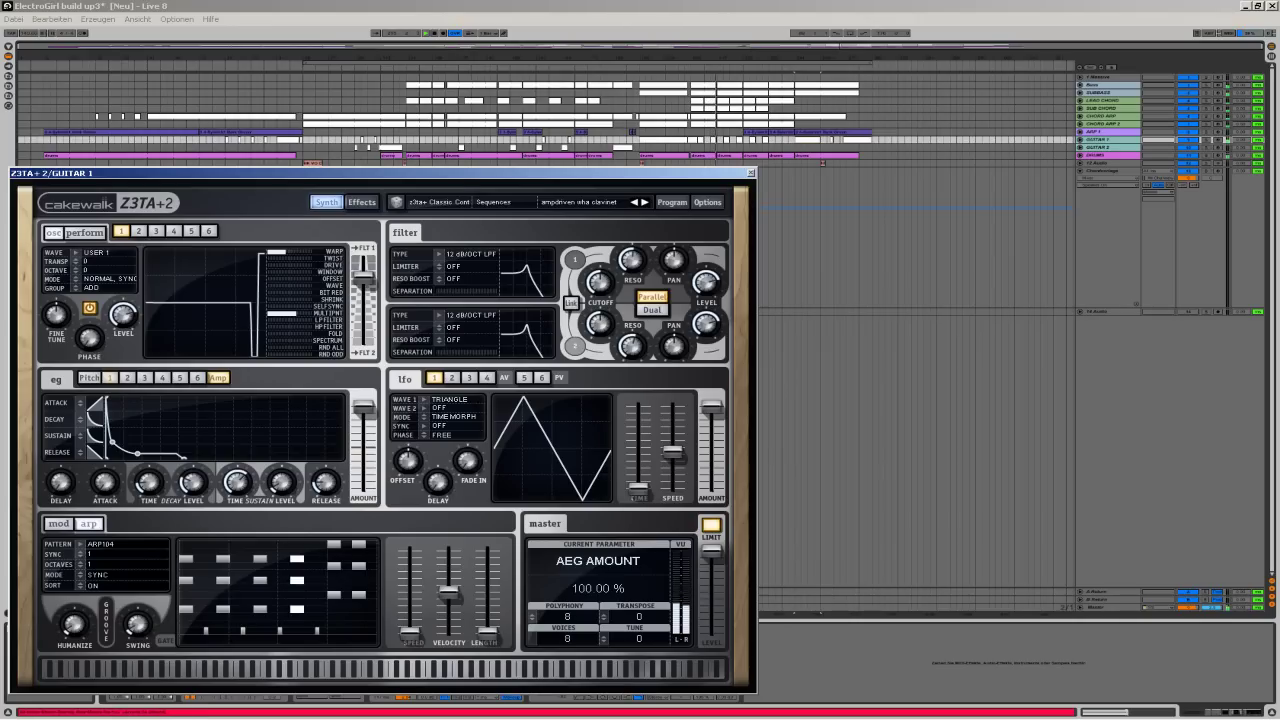
- Compare the arpeggiator of GUITAR 2's Z3TA+ 2 with that of GUITAR 1, and close both plug-in windows
click(1110, 148)
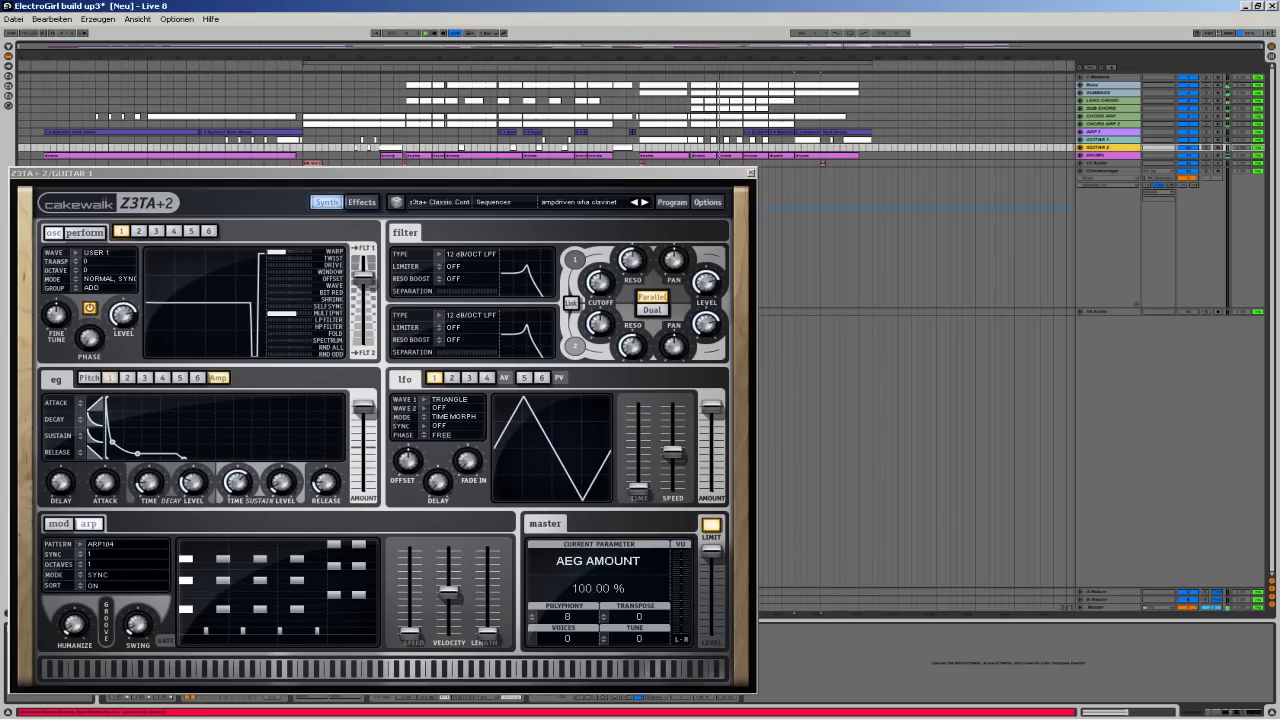
drag(450, 173, 451, 73)
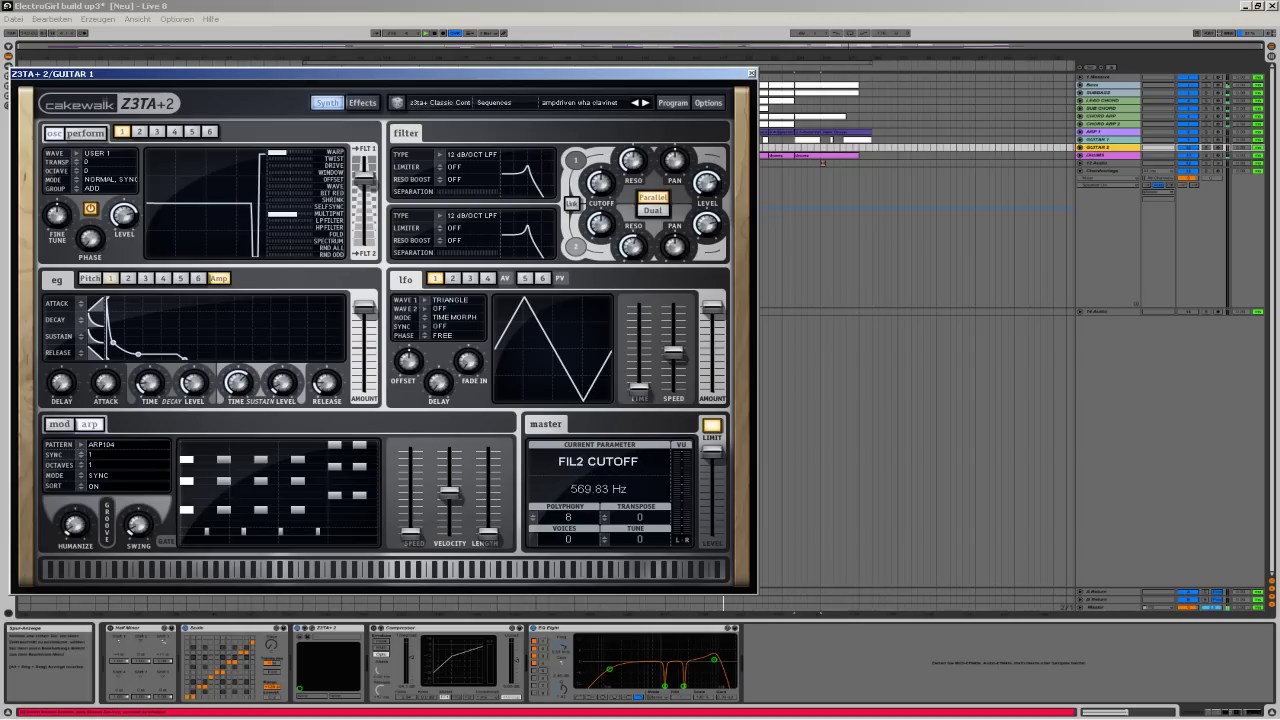
click(309, 628)
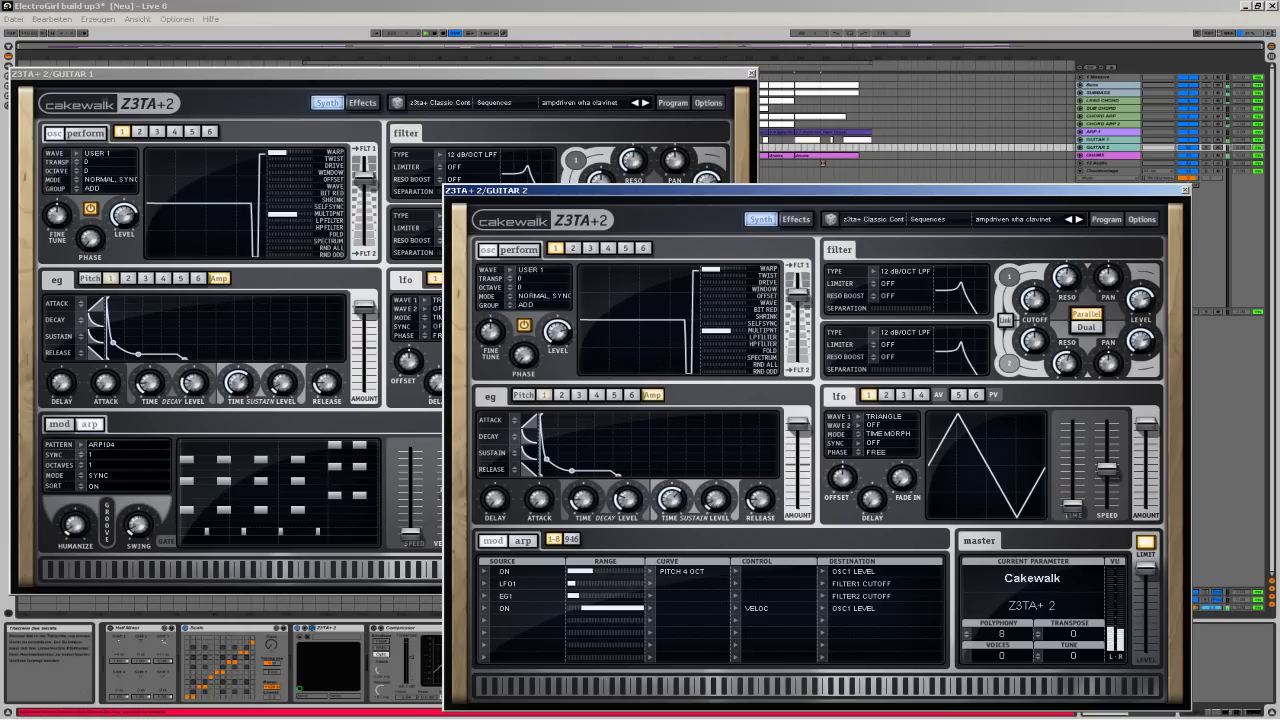
click(523, 541)
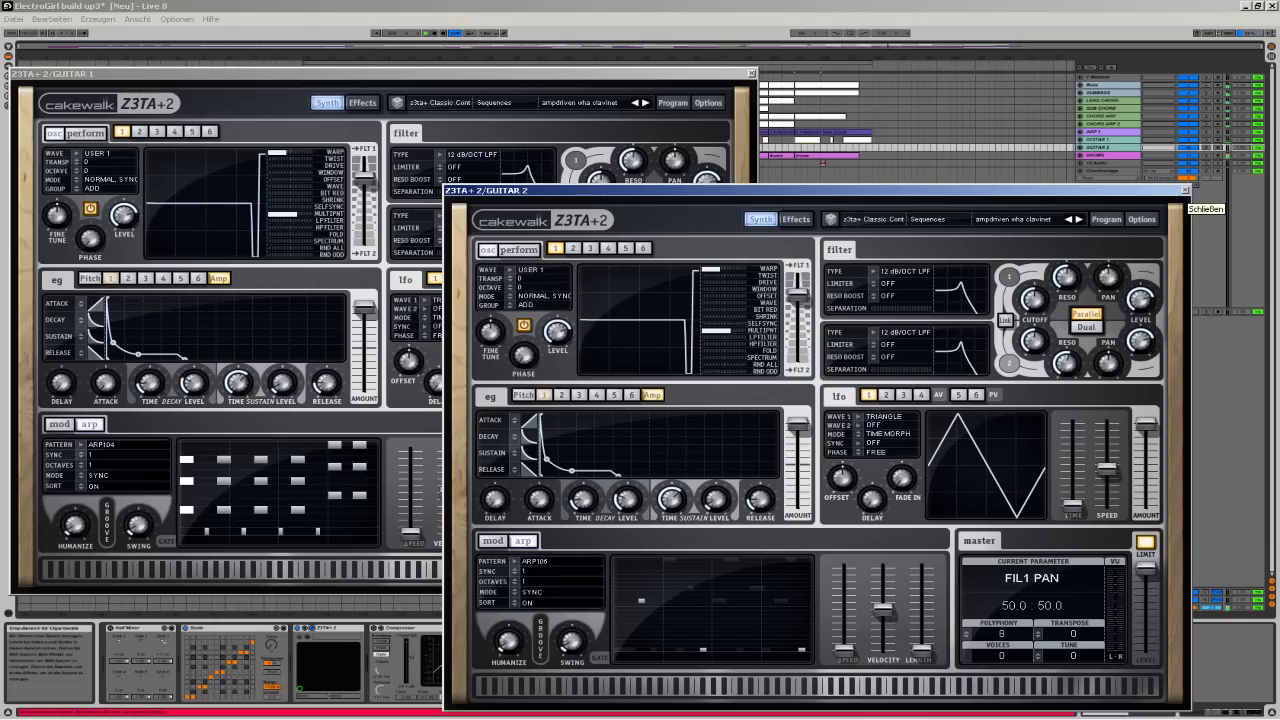
click(1184, 190)
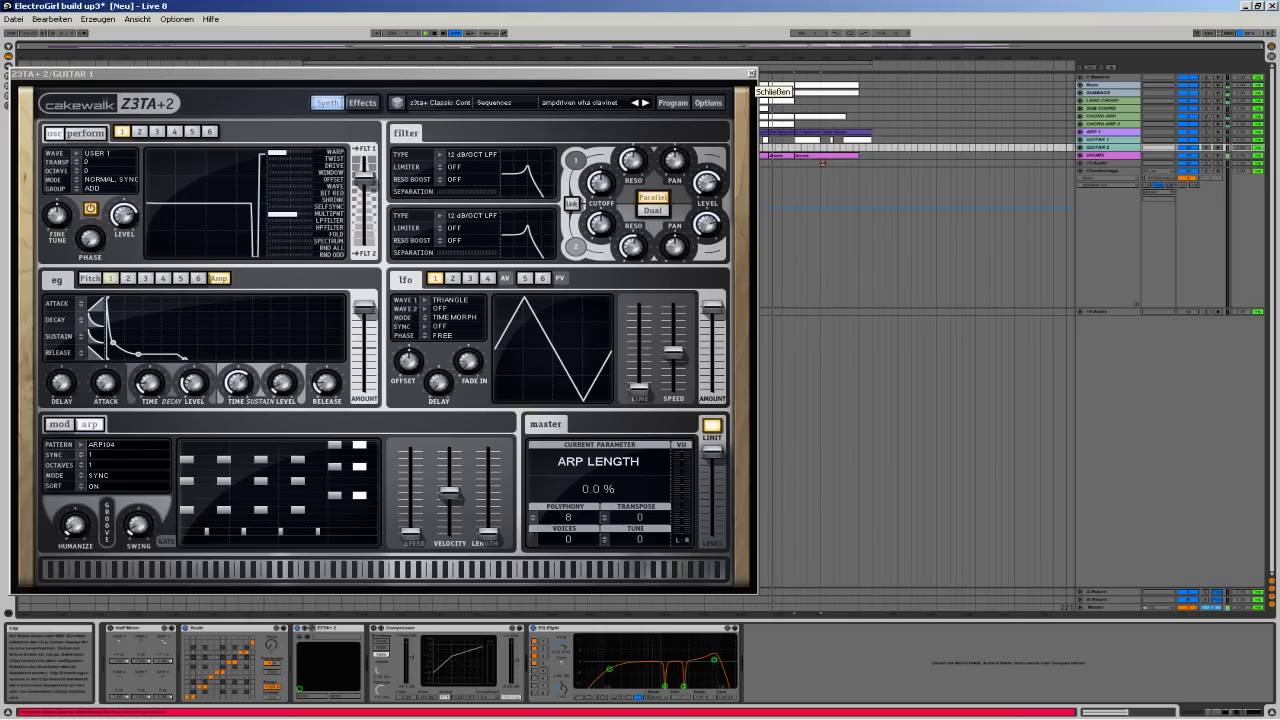
click(752, 73)
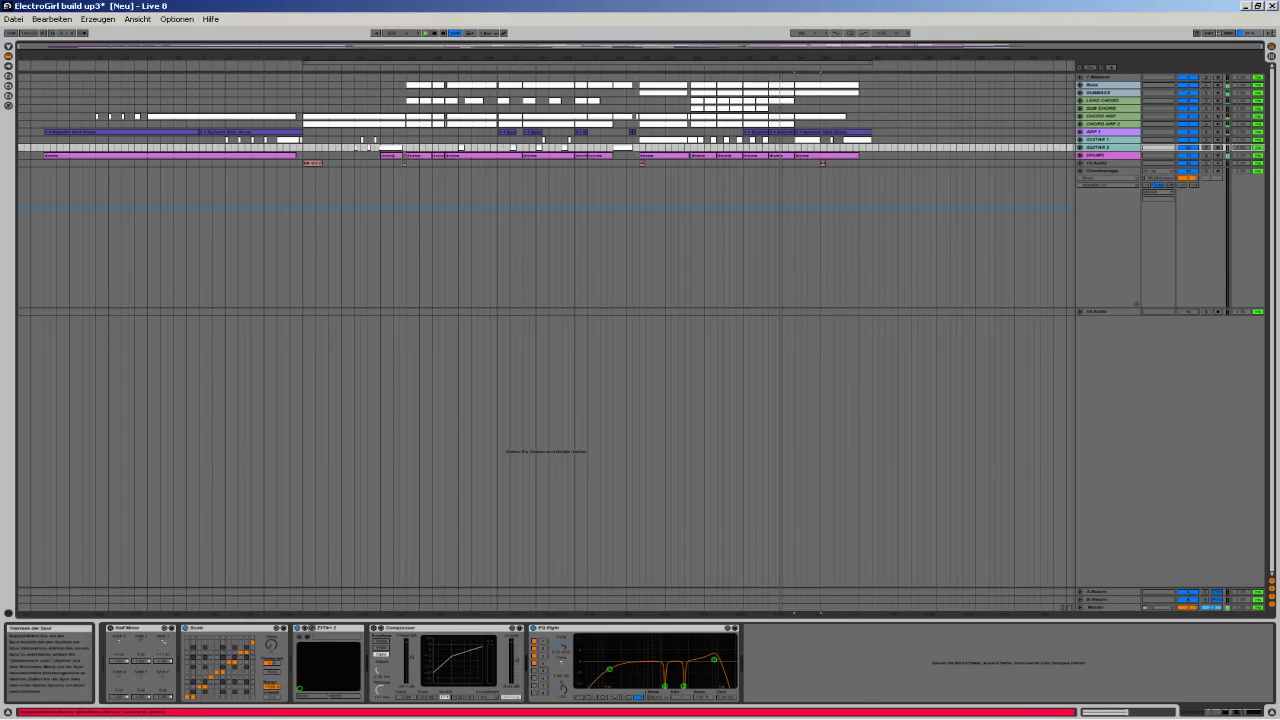
- Examine the device chains of the Bass and DRUMS tracks
click(1106, 85)
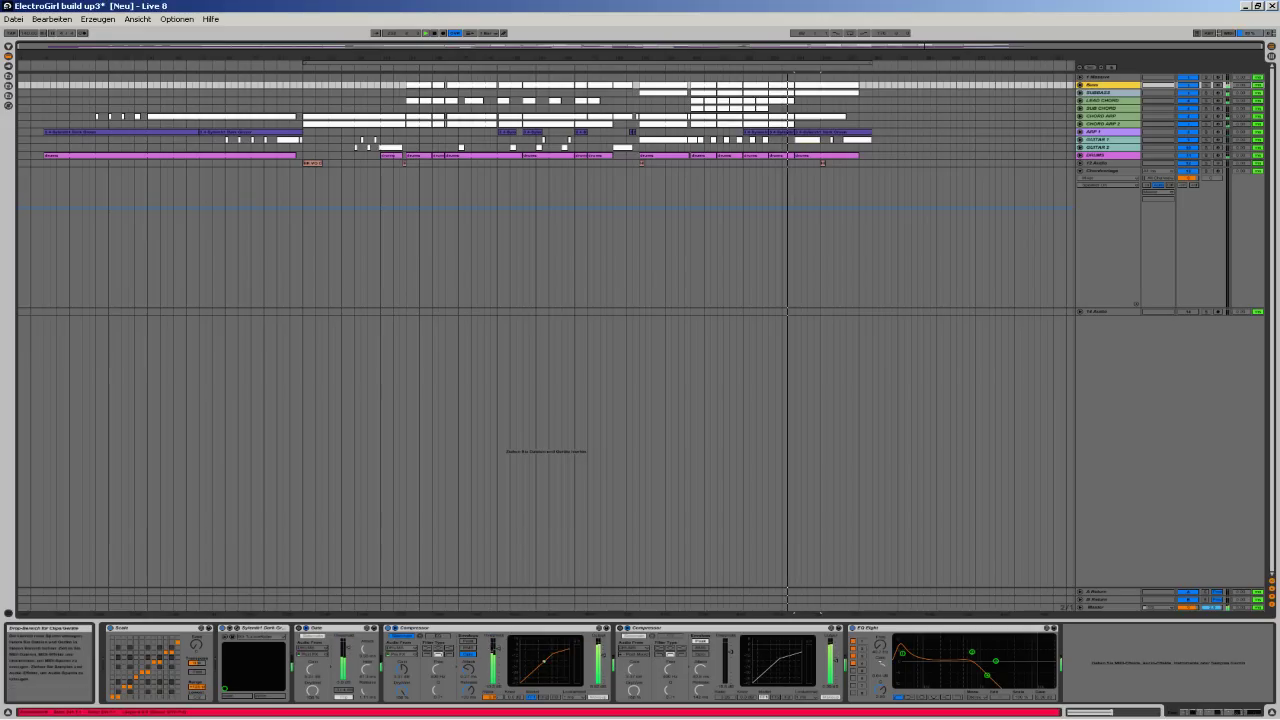
click(1106, 155)
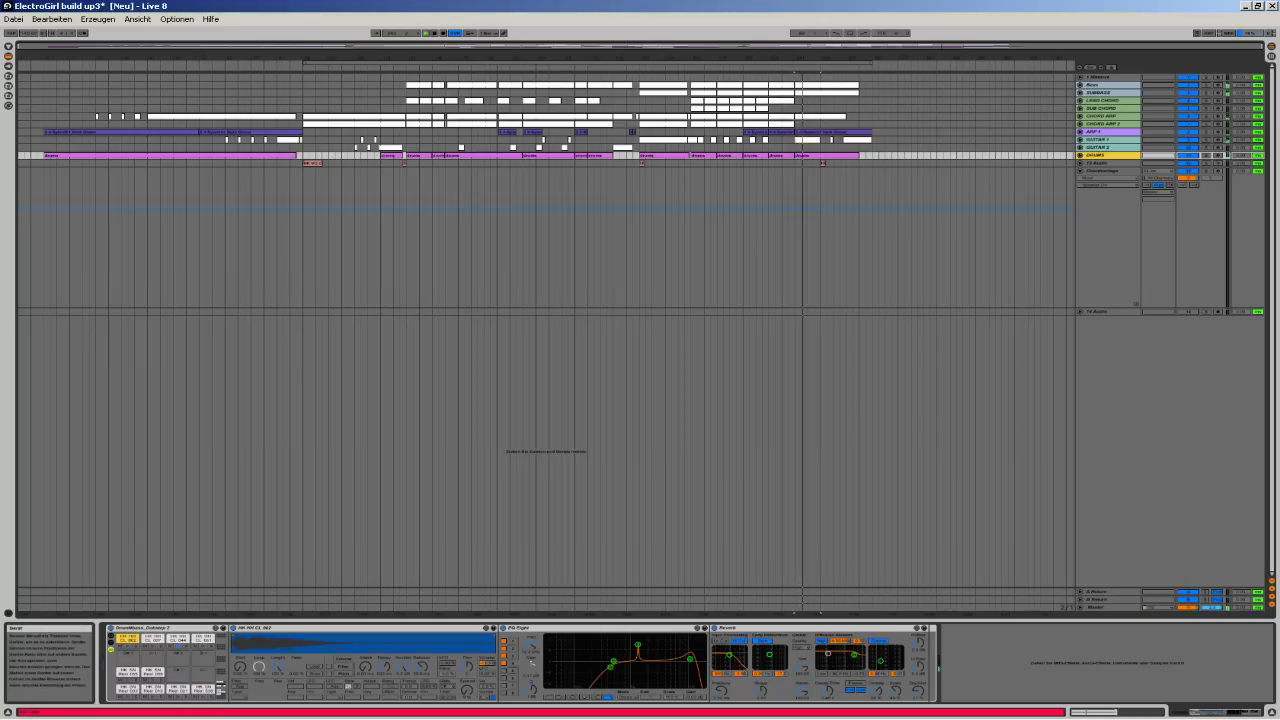
- Examine the samples and effects of the occupied pads in the lower range of the DRUMS rack
click(221, 686)
drag(221, 685, 221, 691)
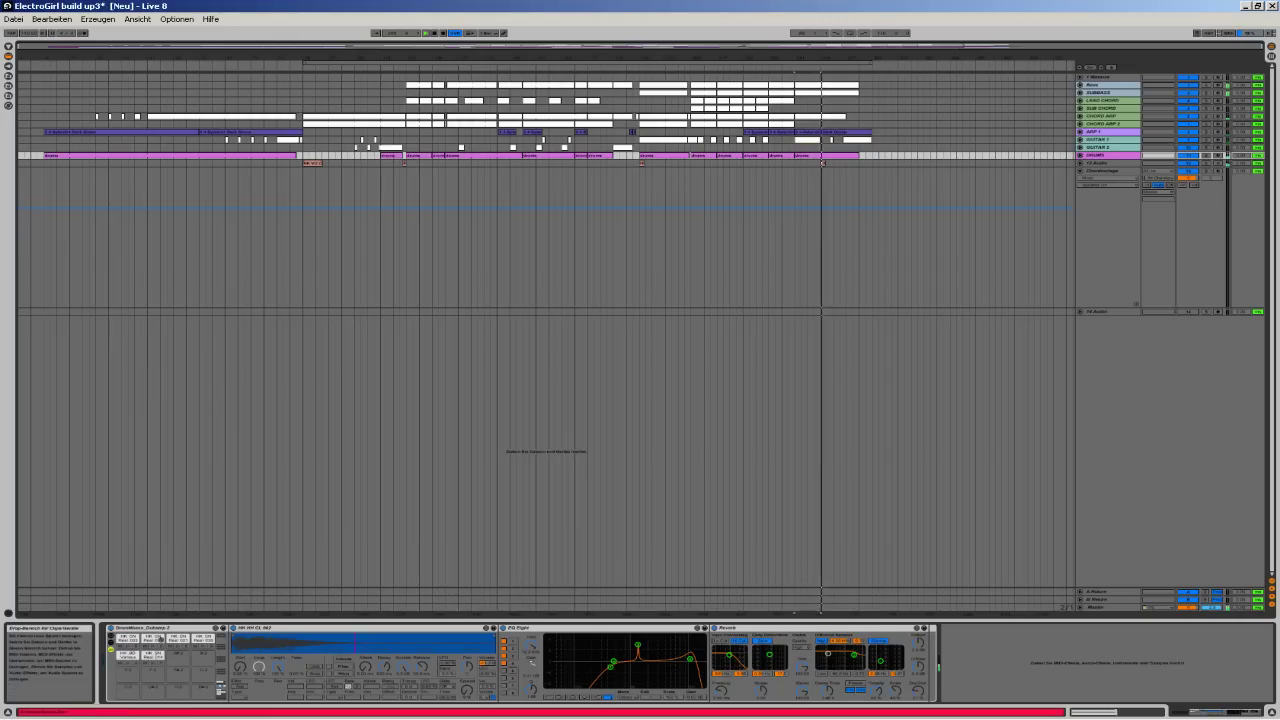
click(128, 639)
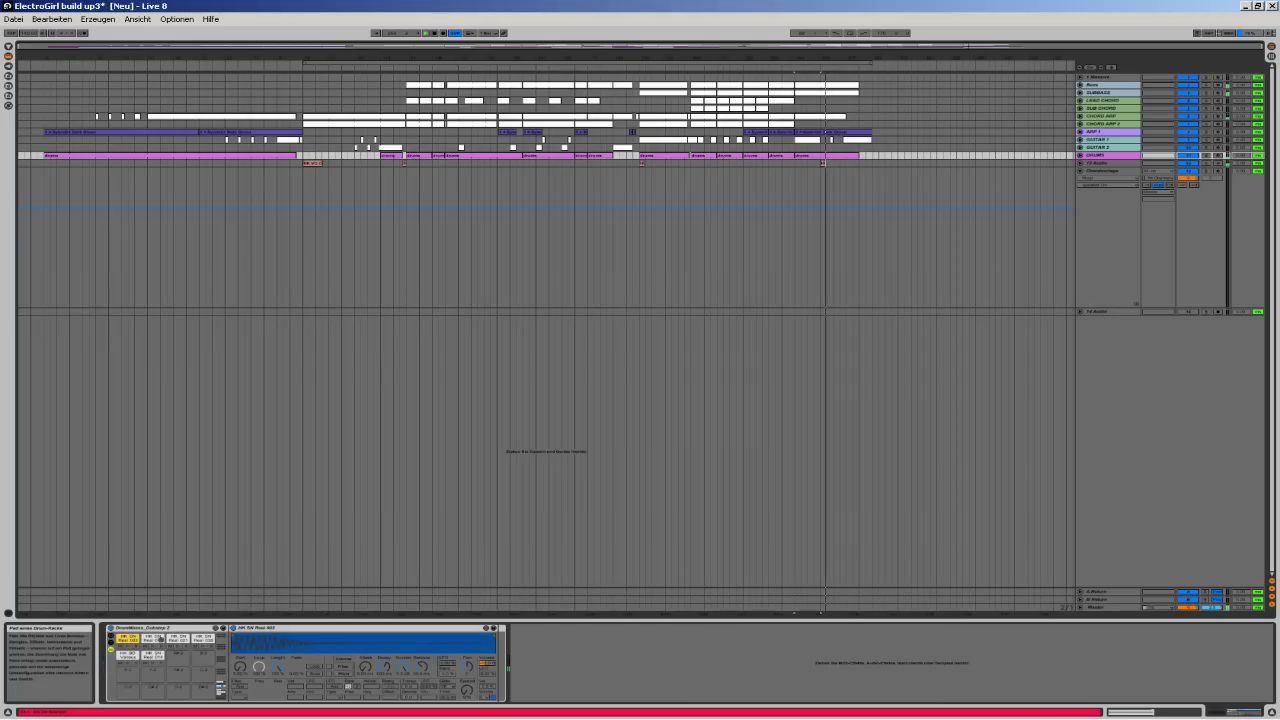
click(181, 639)
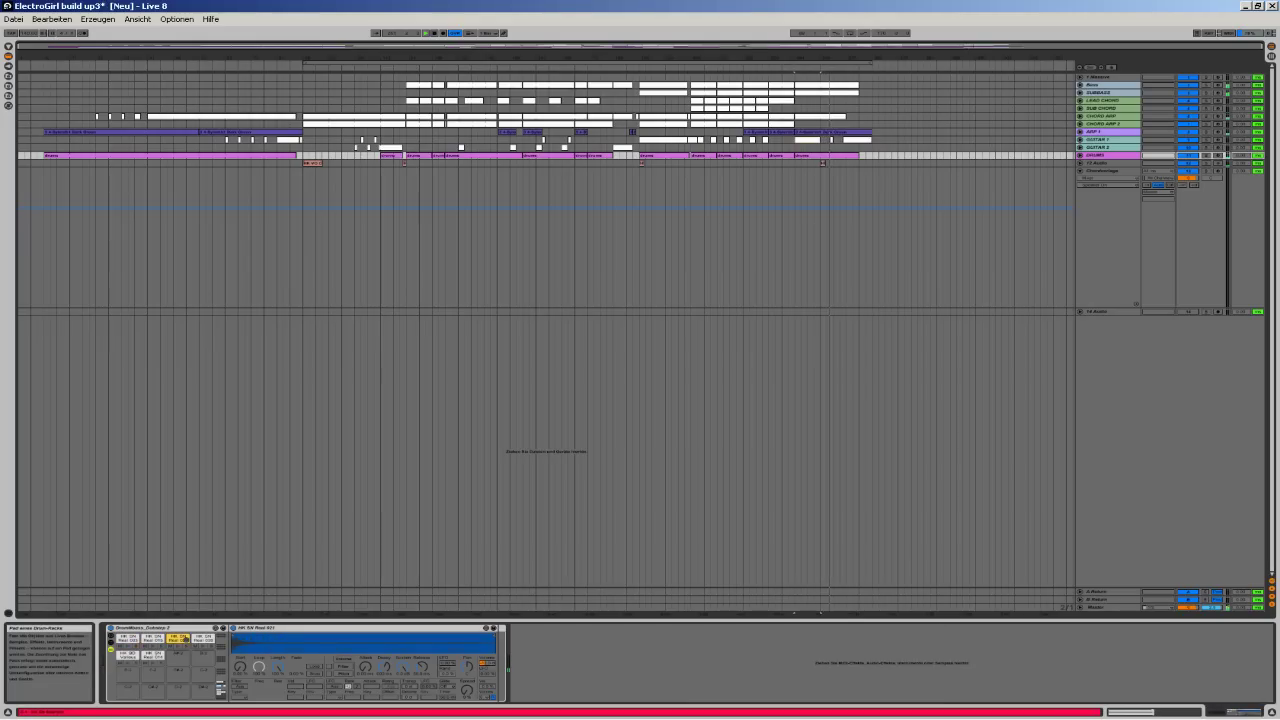
click(203, 639)
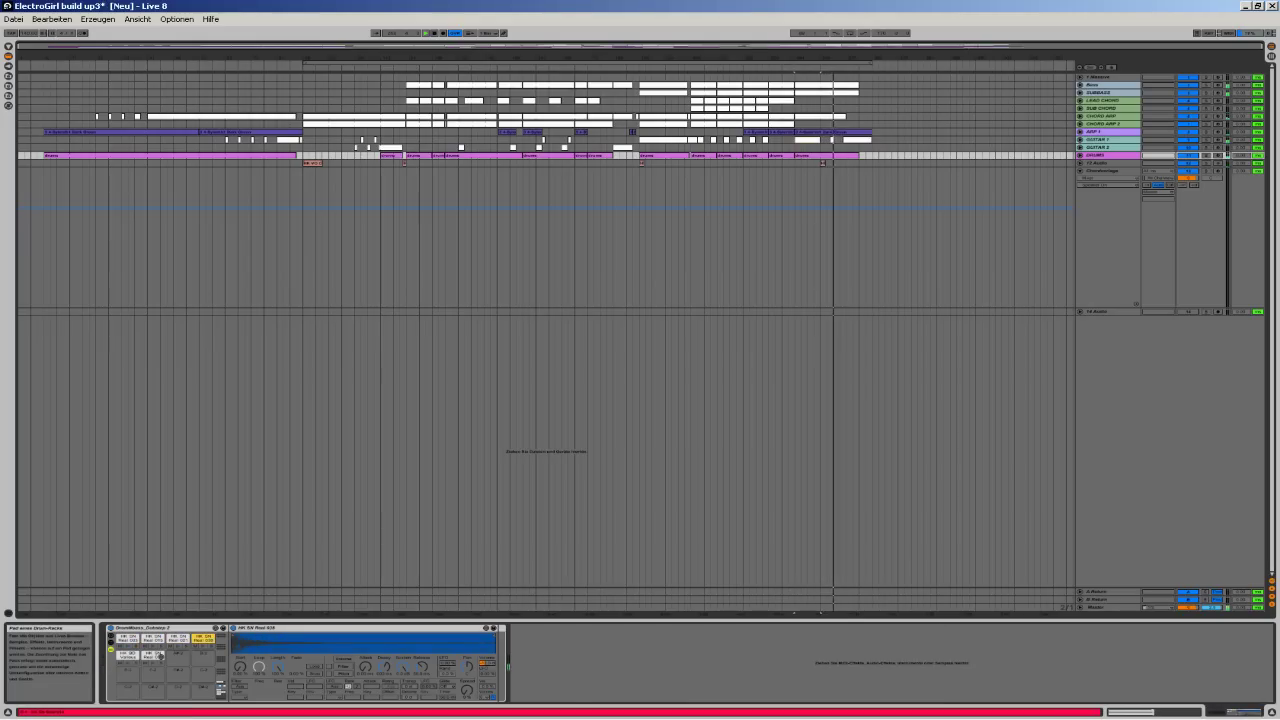
click(157, 655)
click(133, 655)
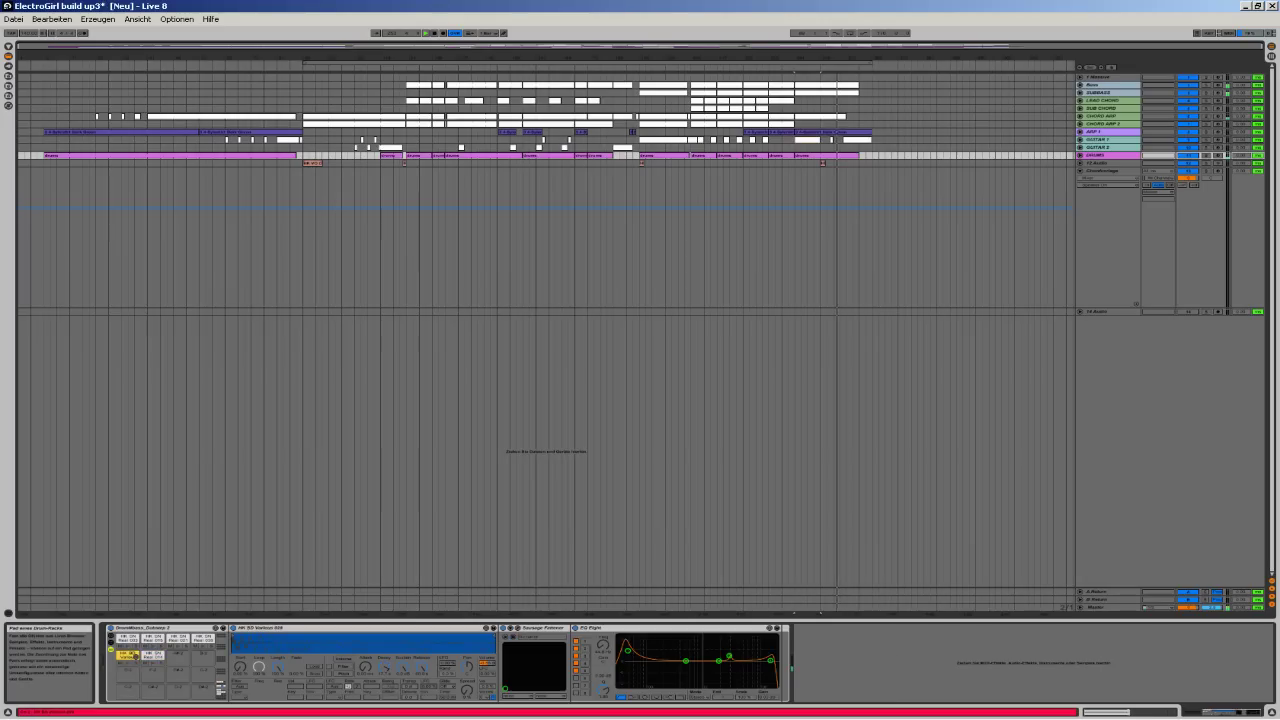
- Return to the higher pad range of the DRUMS rack and examine the device chains of several of its pads
drag(221, 694, 221, 689)
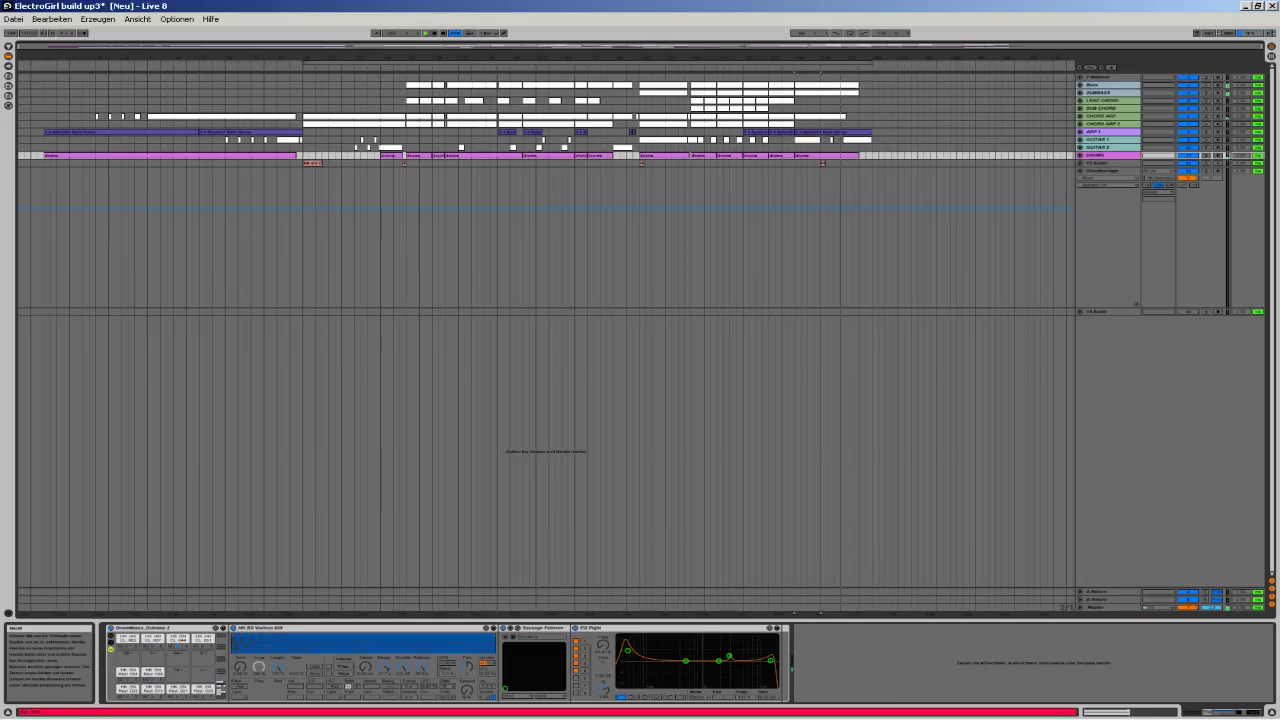
click(178, 638)
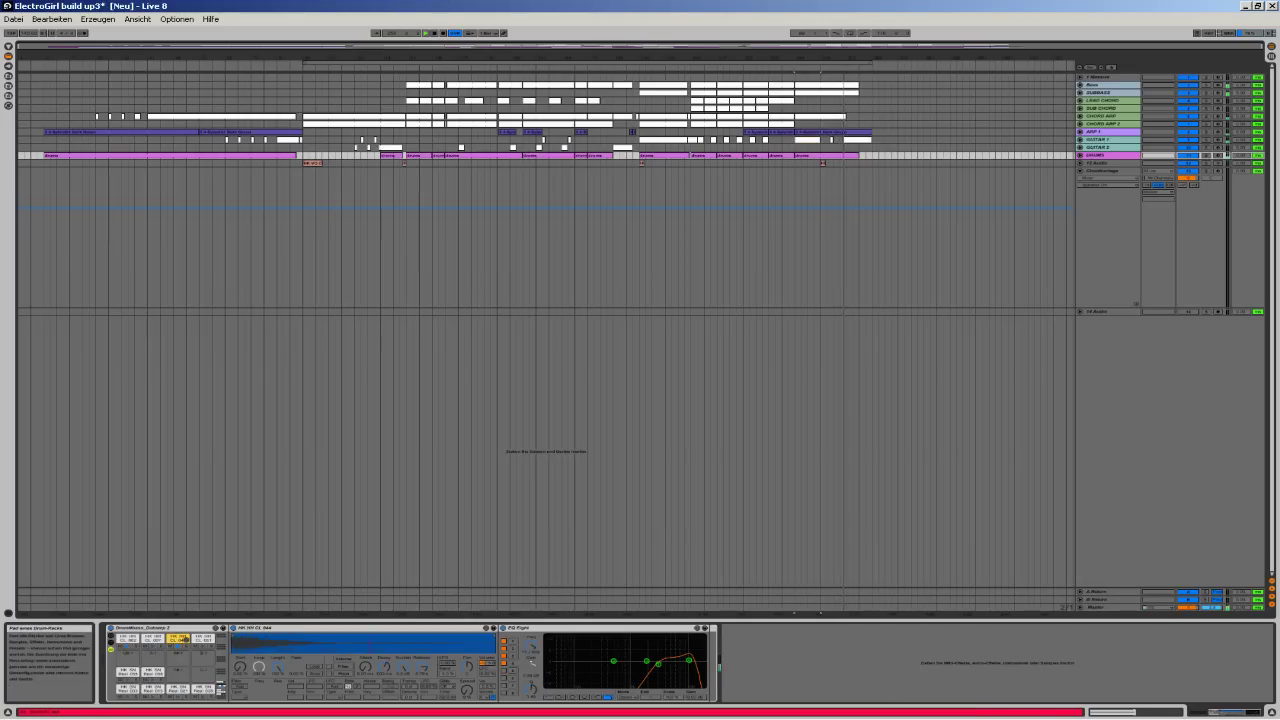
click(136, 639)
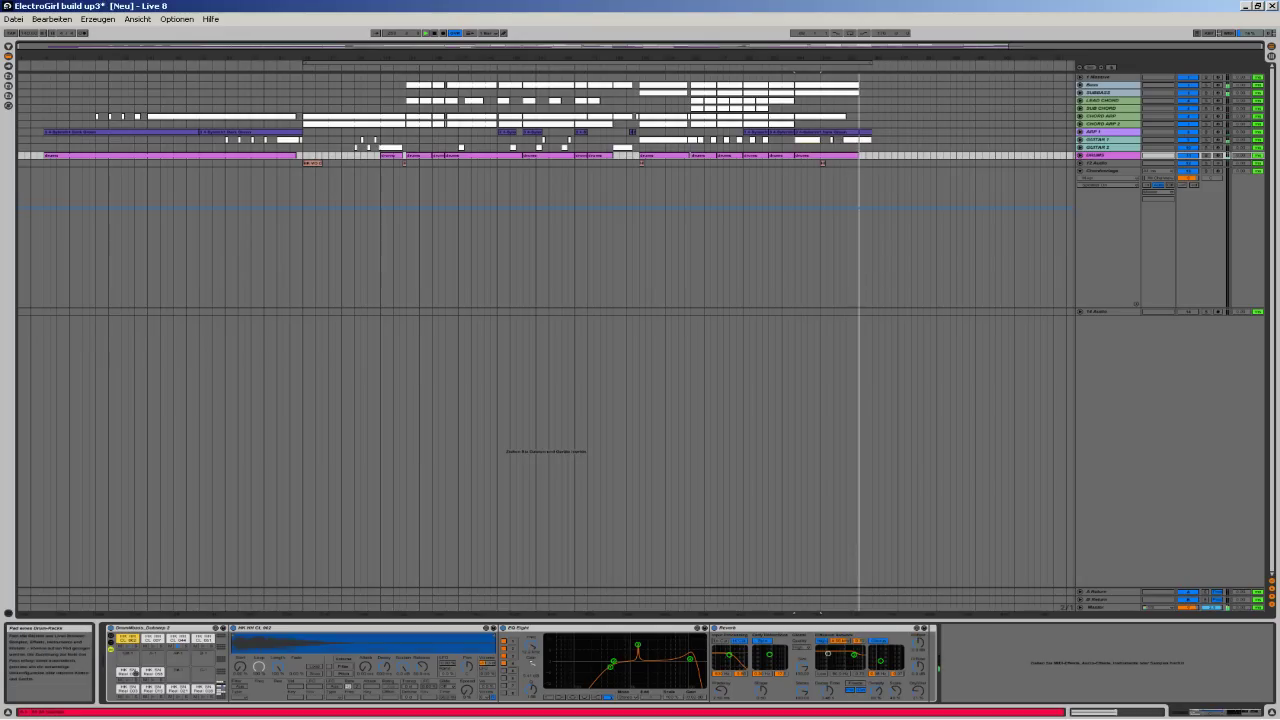
click(128, 672)
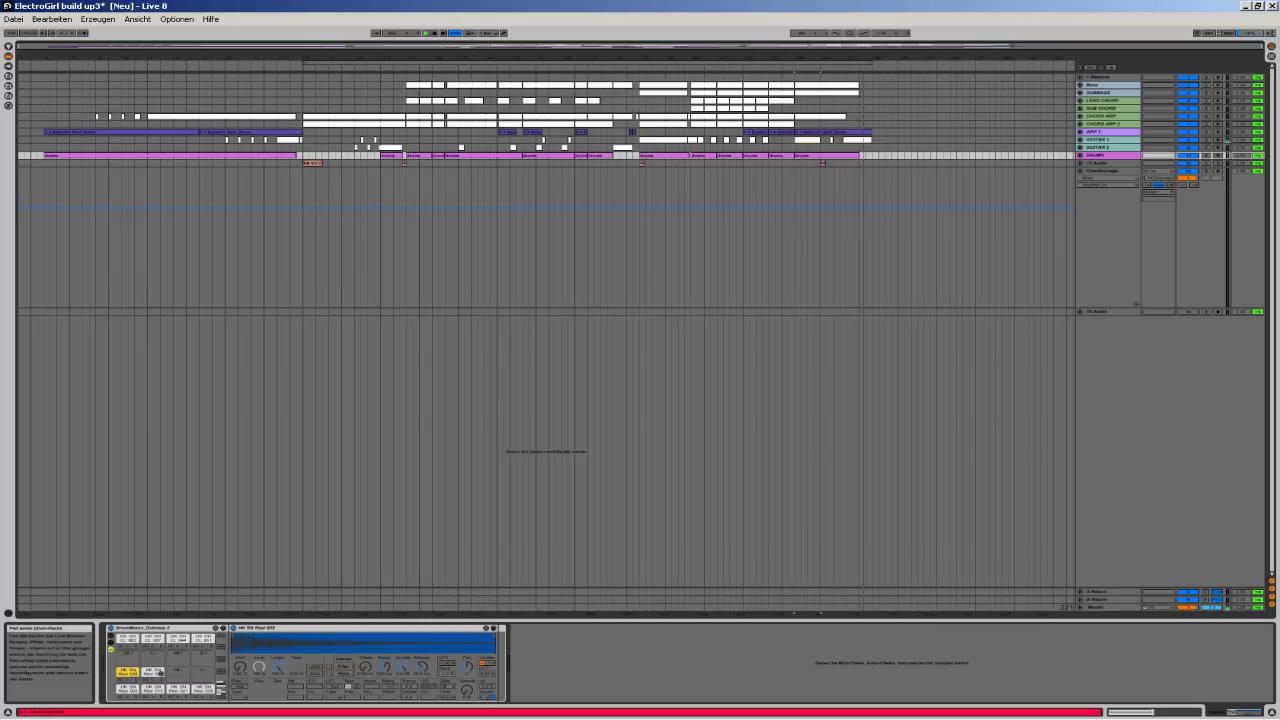